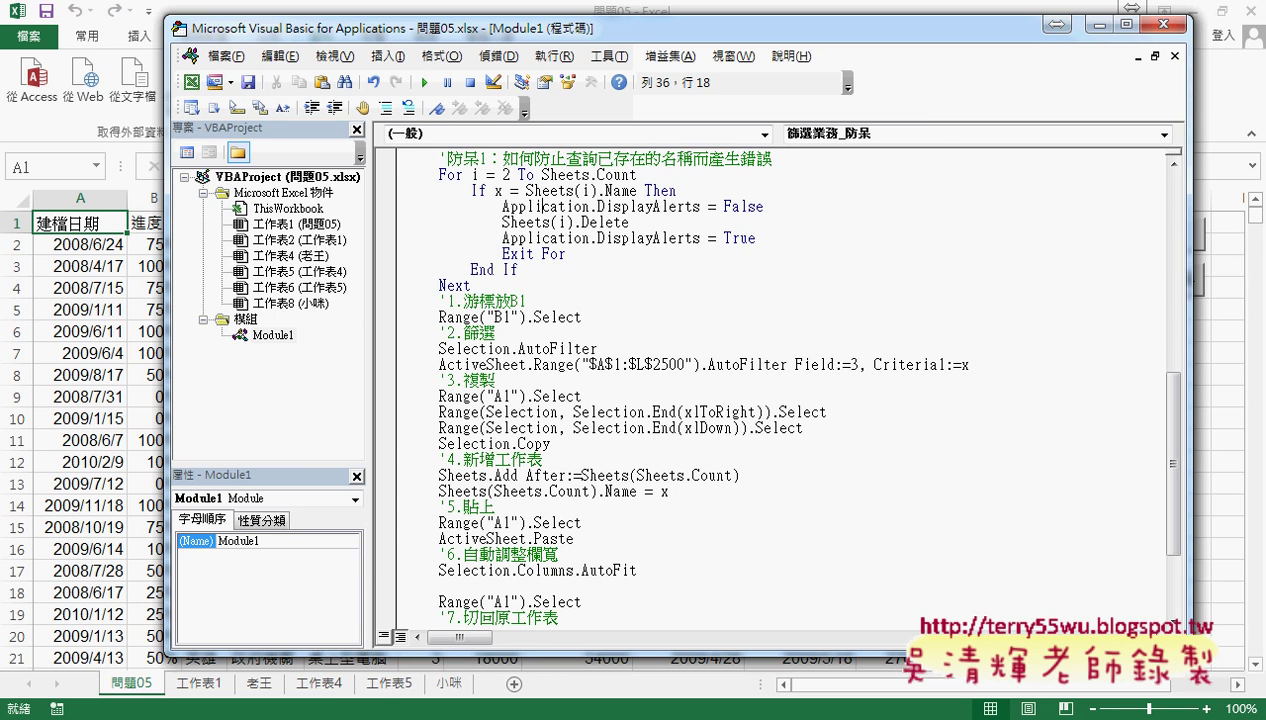
- Open the course's Google Groups topic page and its YouTube playlist in the browser
mouse_move(210, 718)
left_click(210, 635)
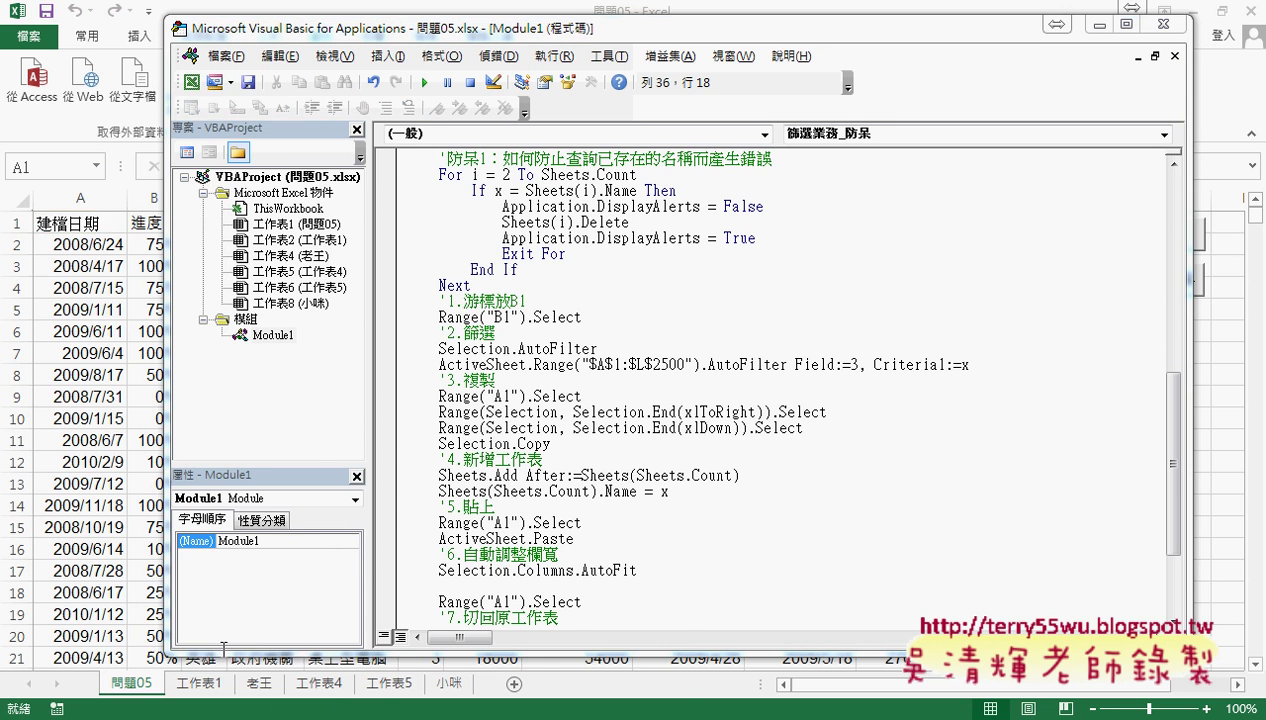
left_click(283, 22)
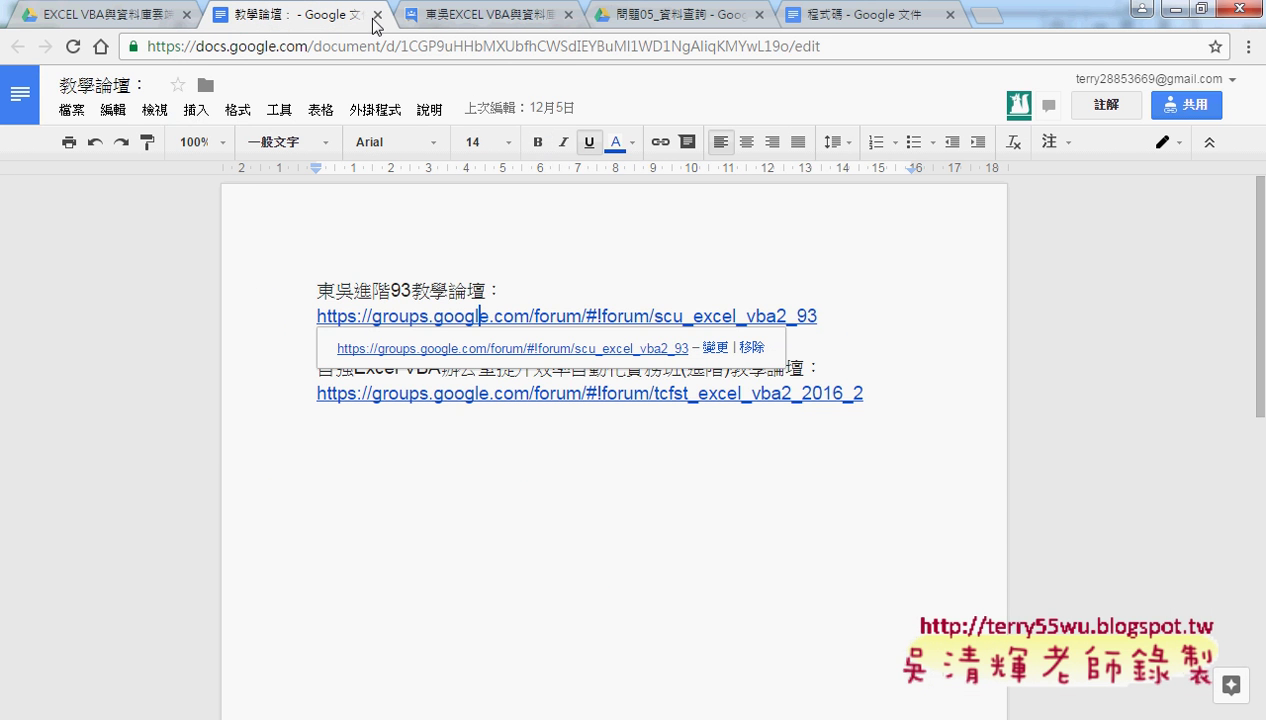
left_click(445, 15)
scroll(850, 474, "down", 3)
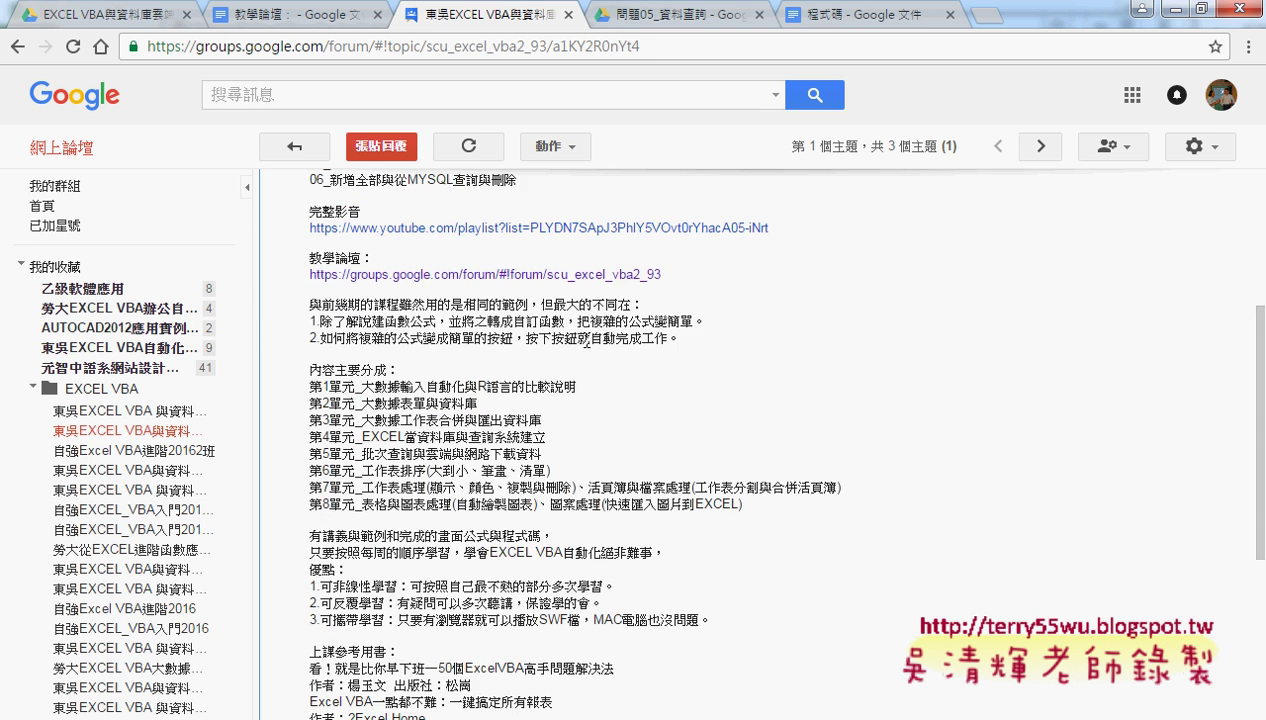
left_click(450, 228)
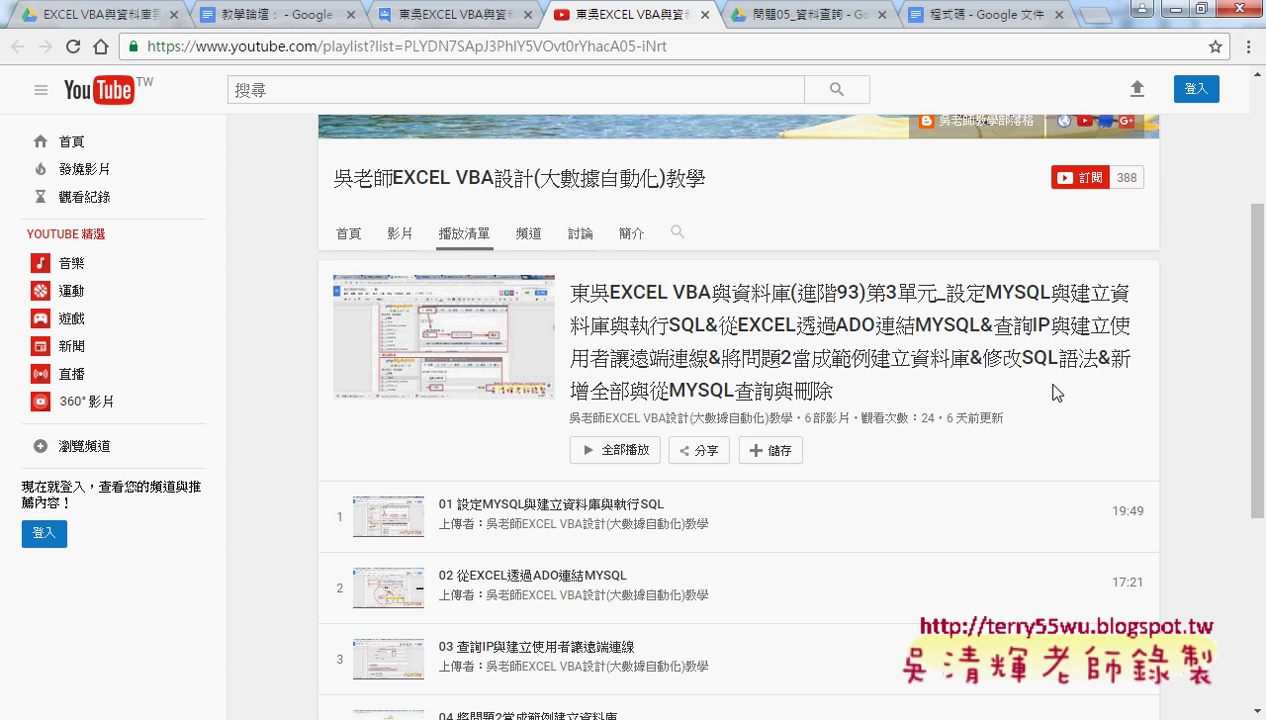
- Open the second unit's course topic and its YouTube playlist from the forum topic list
scroll(1057, 393, "up", 1)
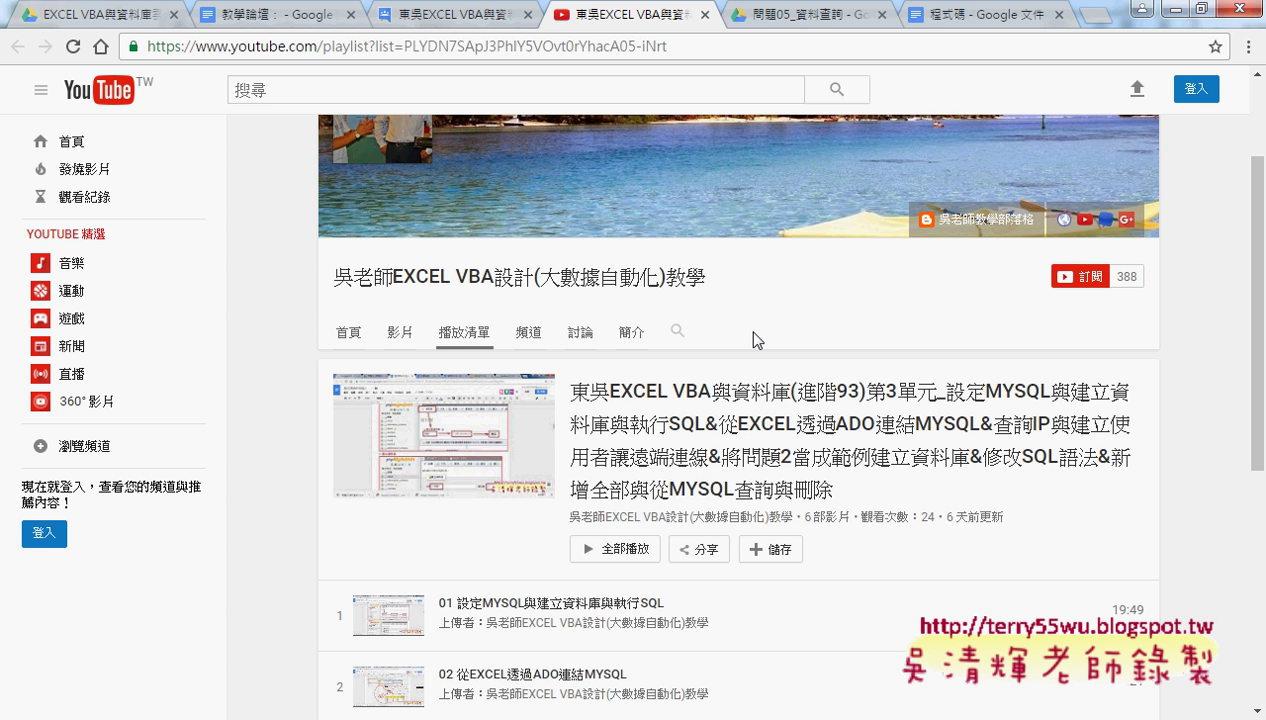
scroll(849, 338, "up", 1)
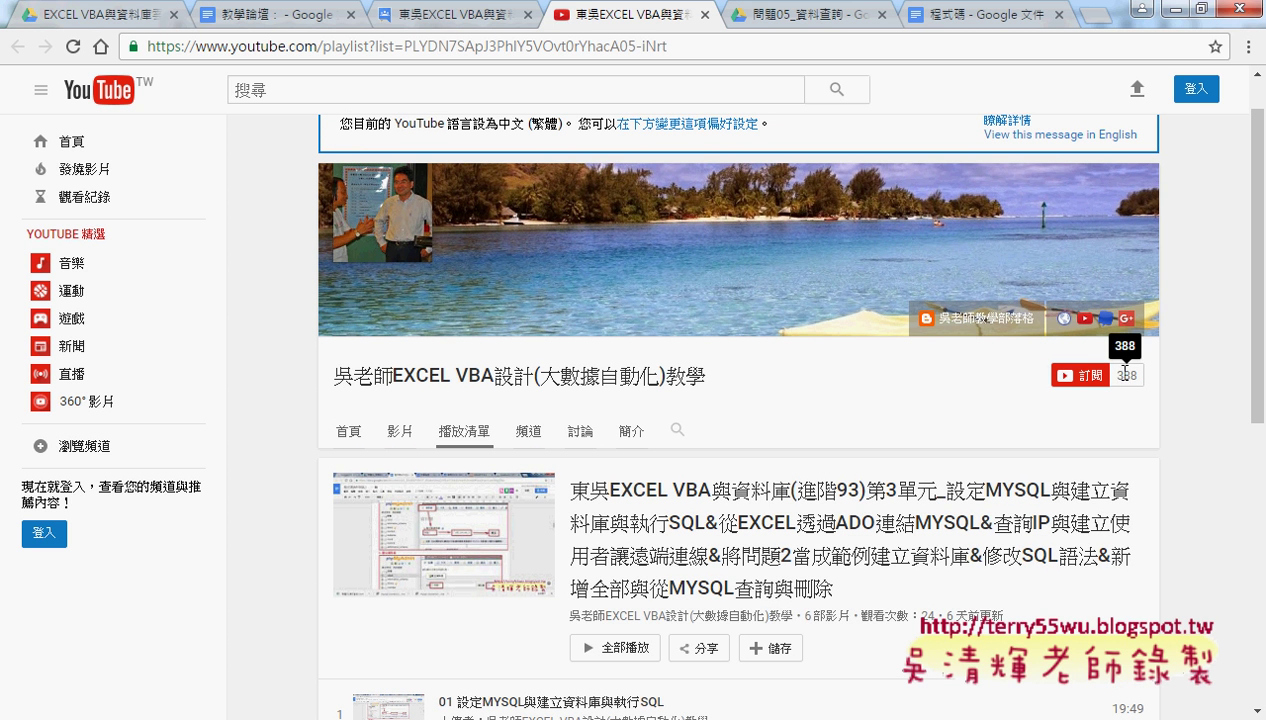
left_click(458, 16)
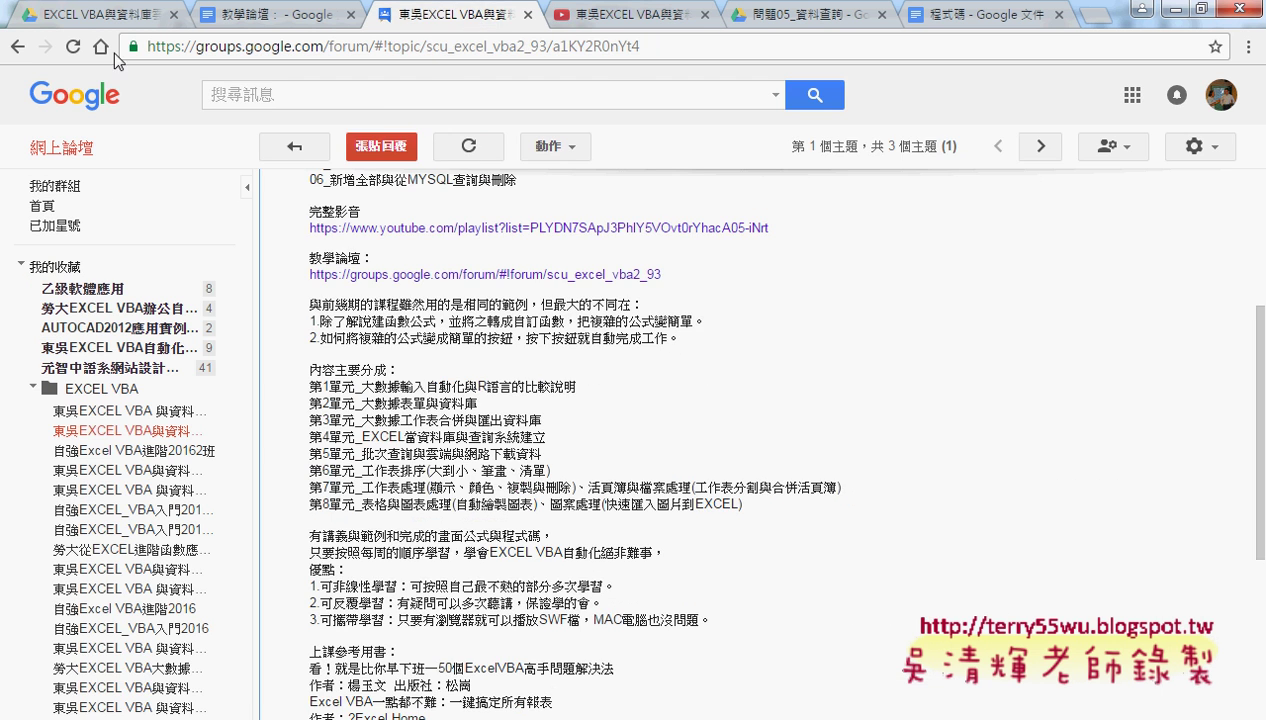
left_click(18, 50)
left_click(655, 472)
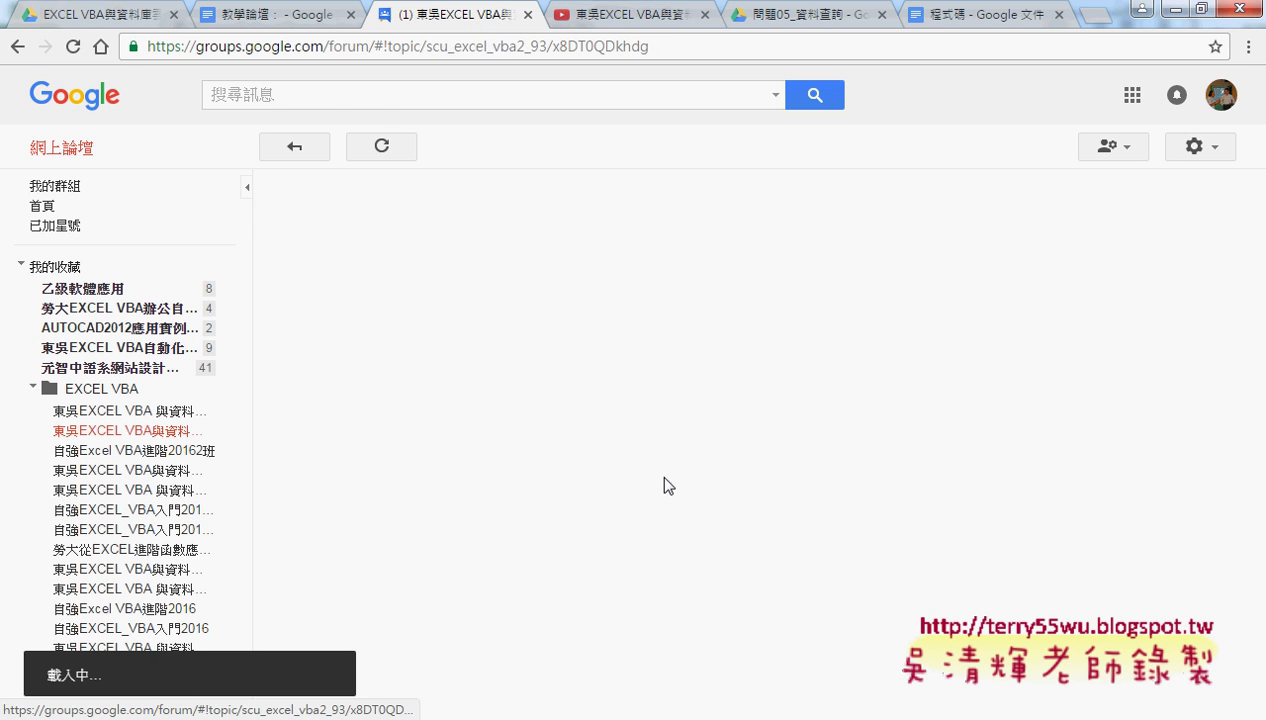
left_click(650, 557)
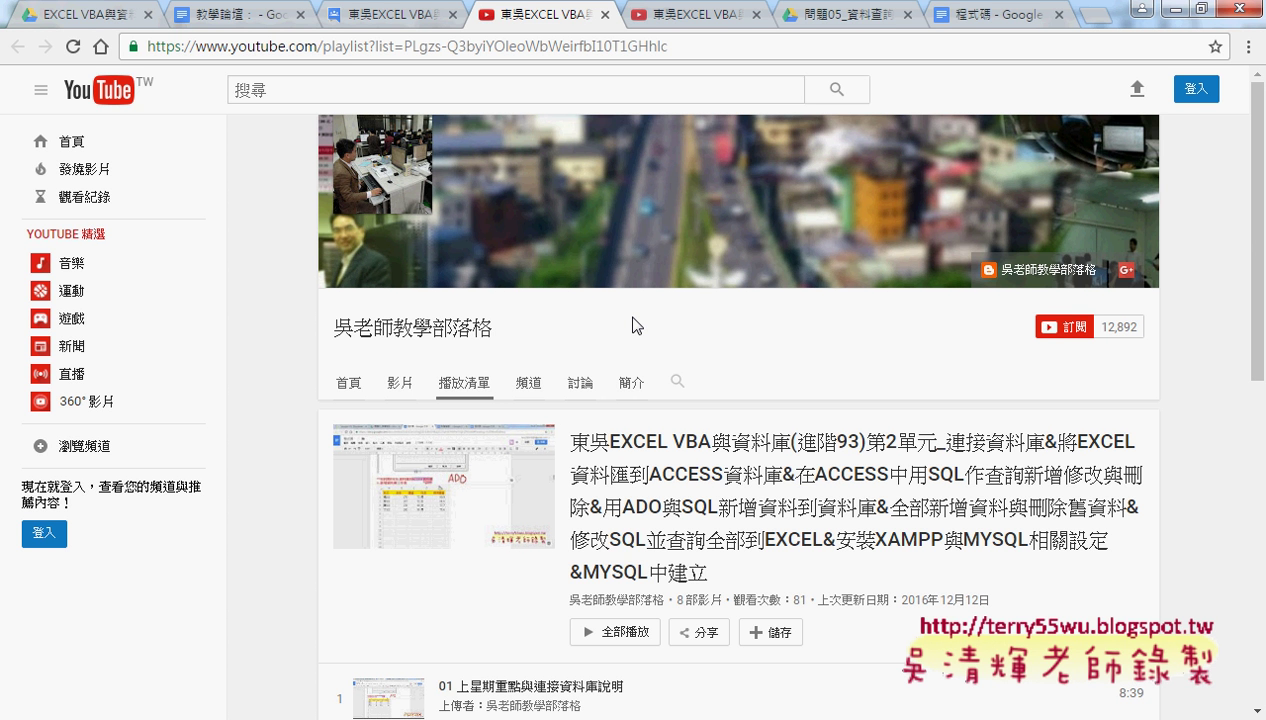
left_click(1177, 10)
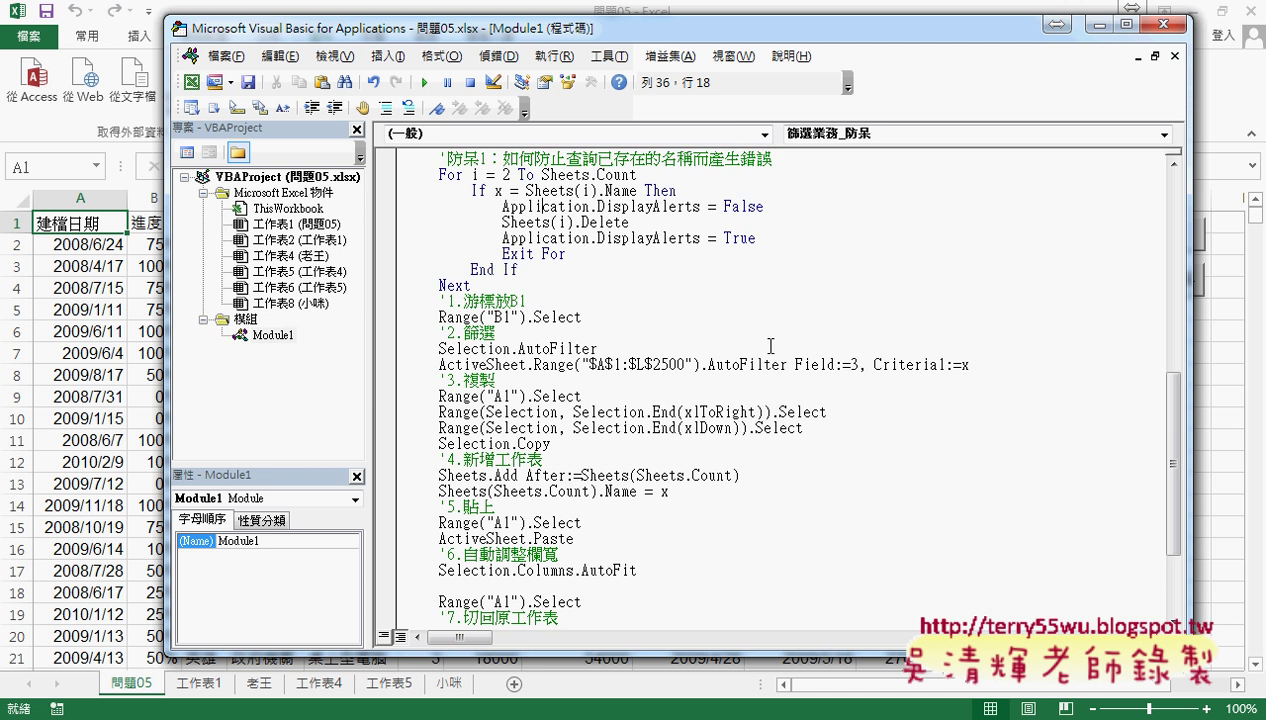
- Insert an empty If x = "" Then … End If block below the InputBox line
scroll(770, 346, "up", 2)
scroll(770, 346, "up", 1)
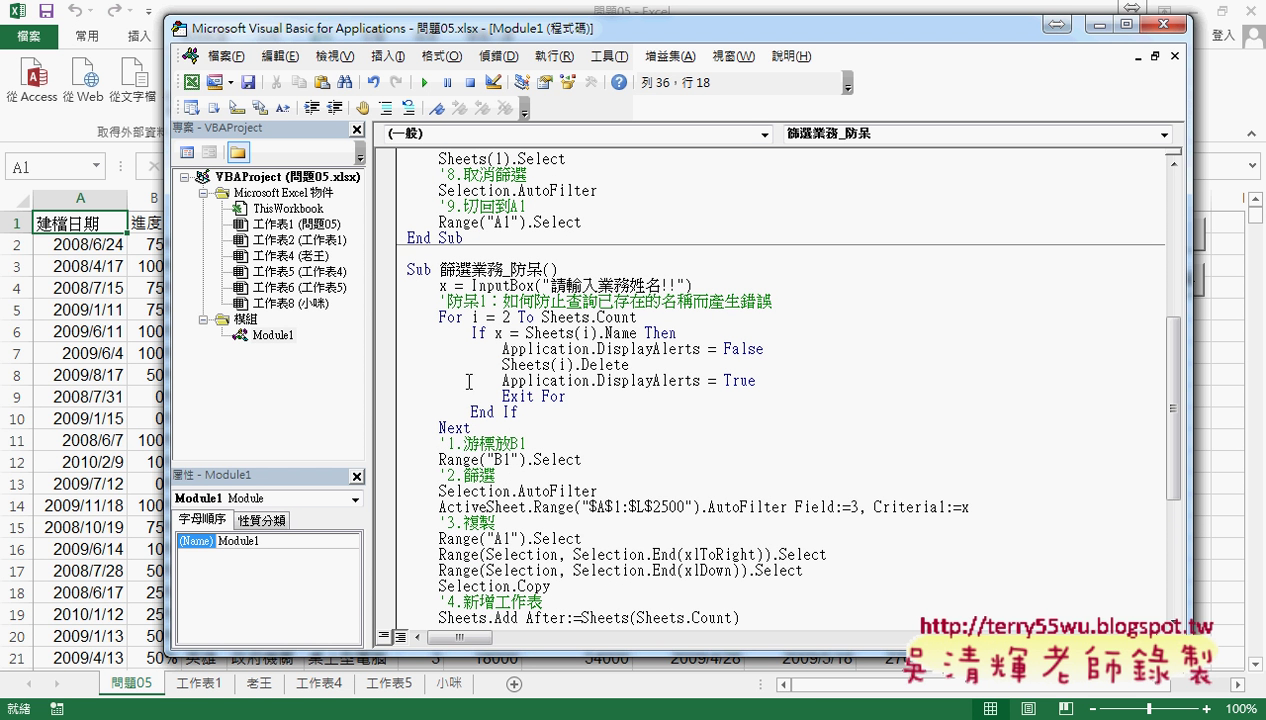
left_click(700, 286)
key("Return")
key("Return")
key("Return")
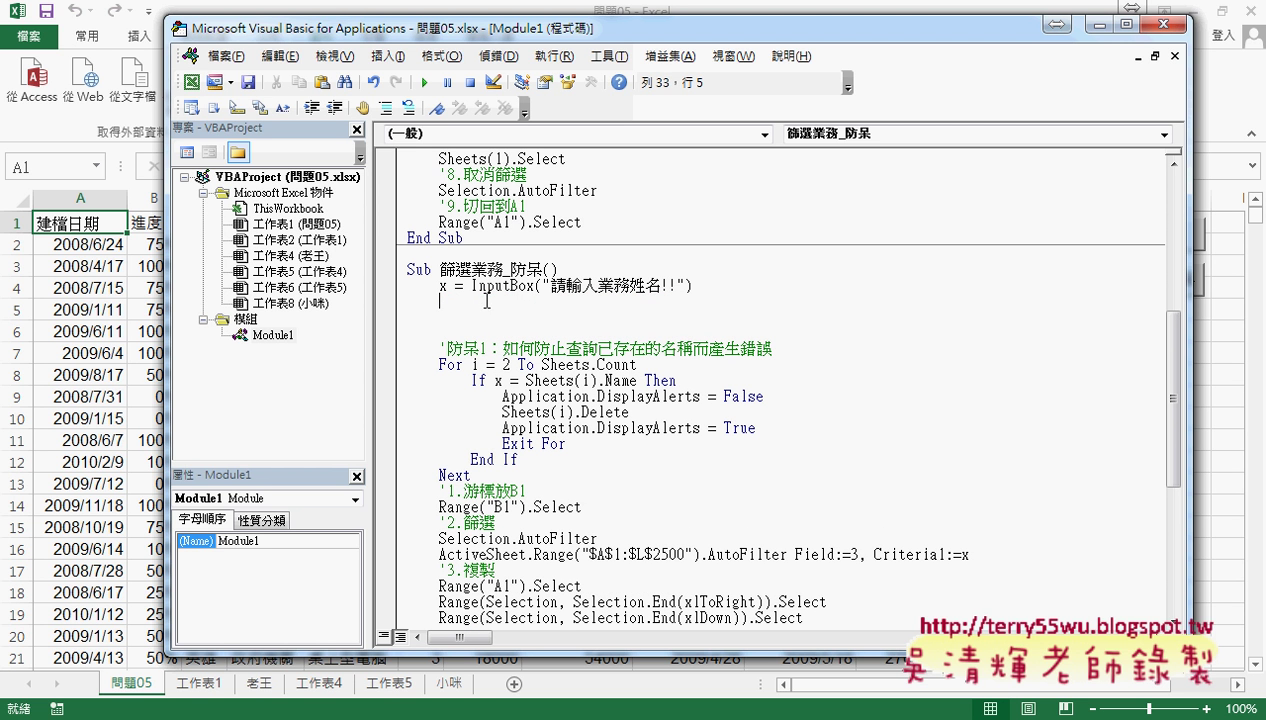
left_click(484, 301)
type("i")
type("f ")
type("x=\"\" ")
type("then")
key("Return")
key("Return")
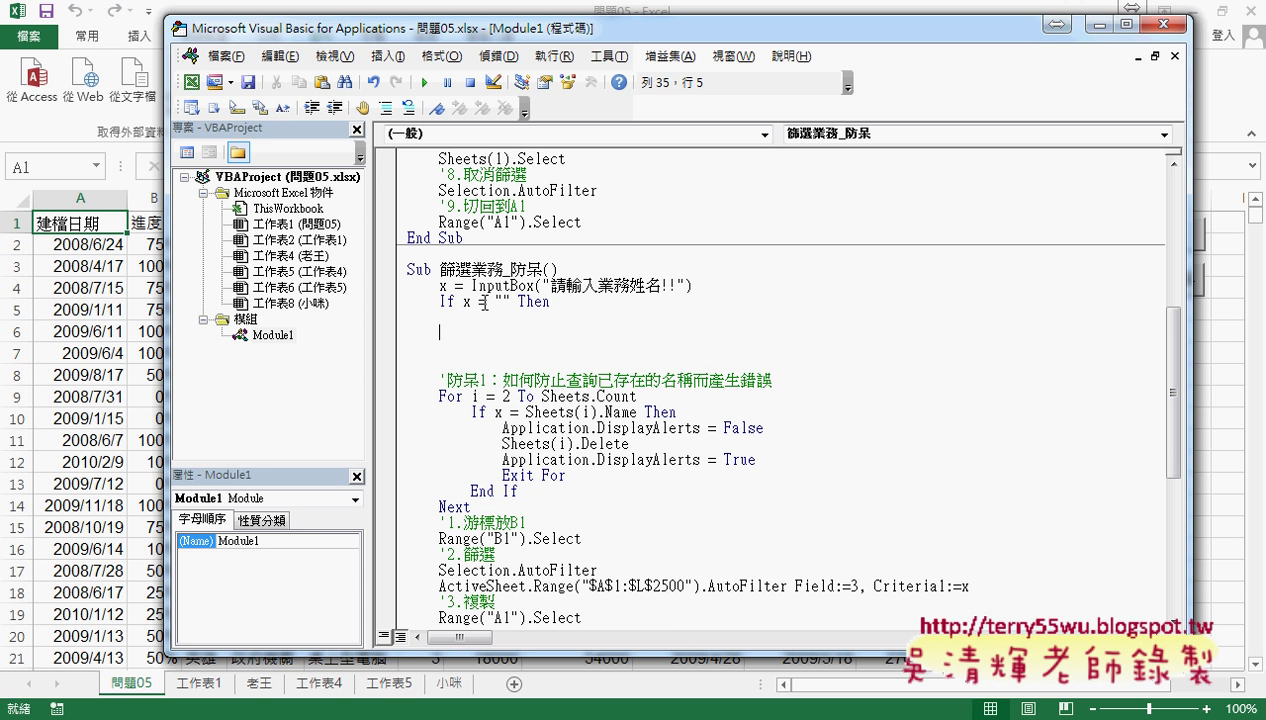
type("end if")
key("Up")
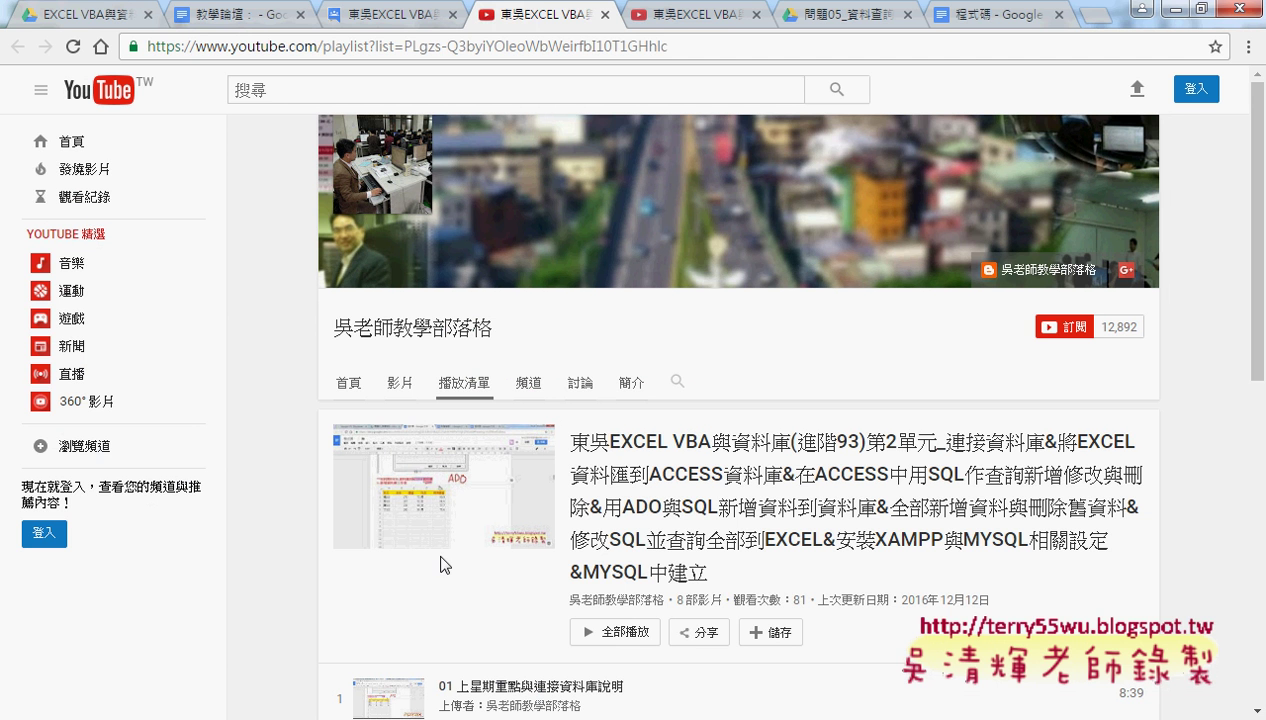
- Select the 防呆2 lines MsgBox "請務必輸入資料!!" and Exit Sub in the 程式碼 document
left_click(972, 22)
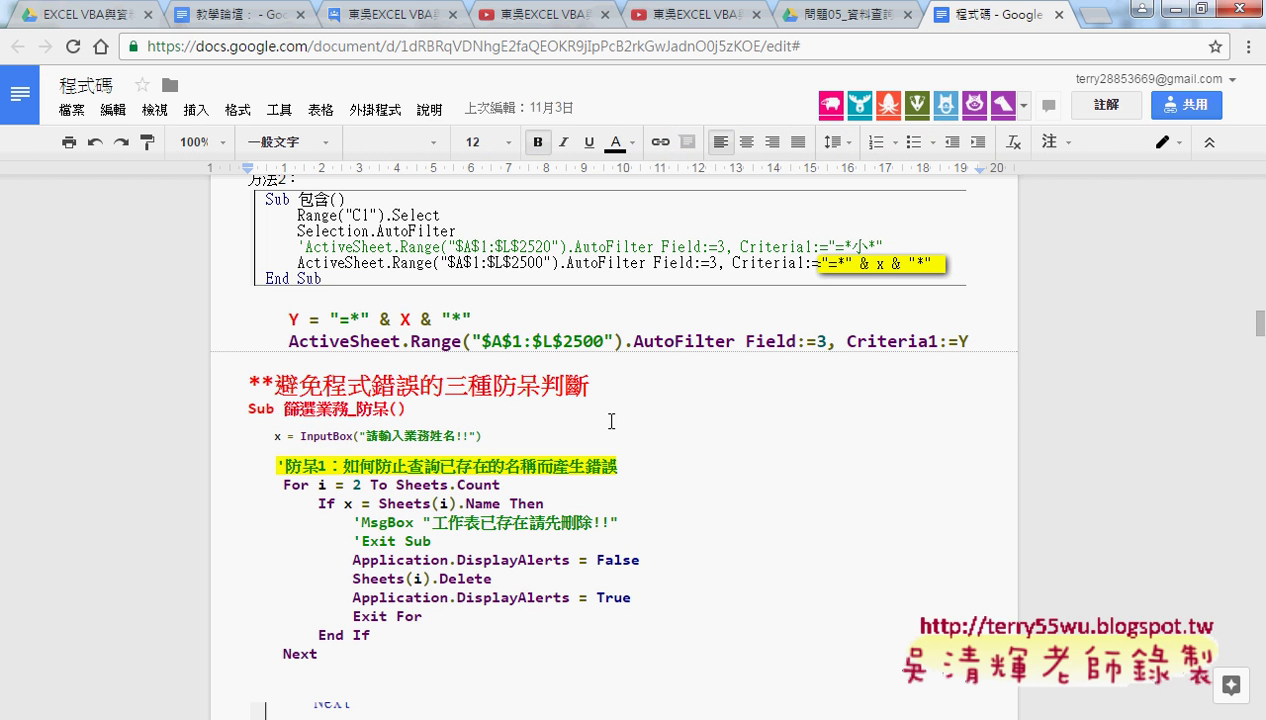
scroll(474, 462, "down", 1)
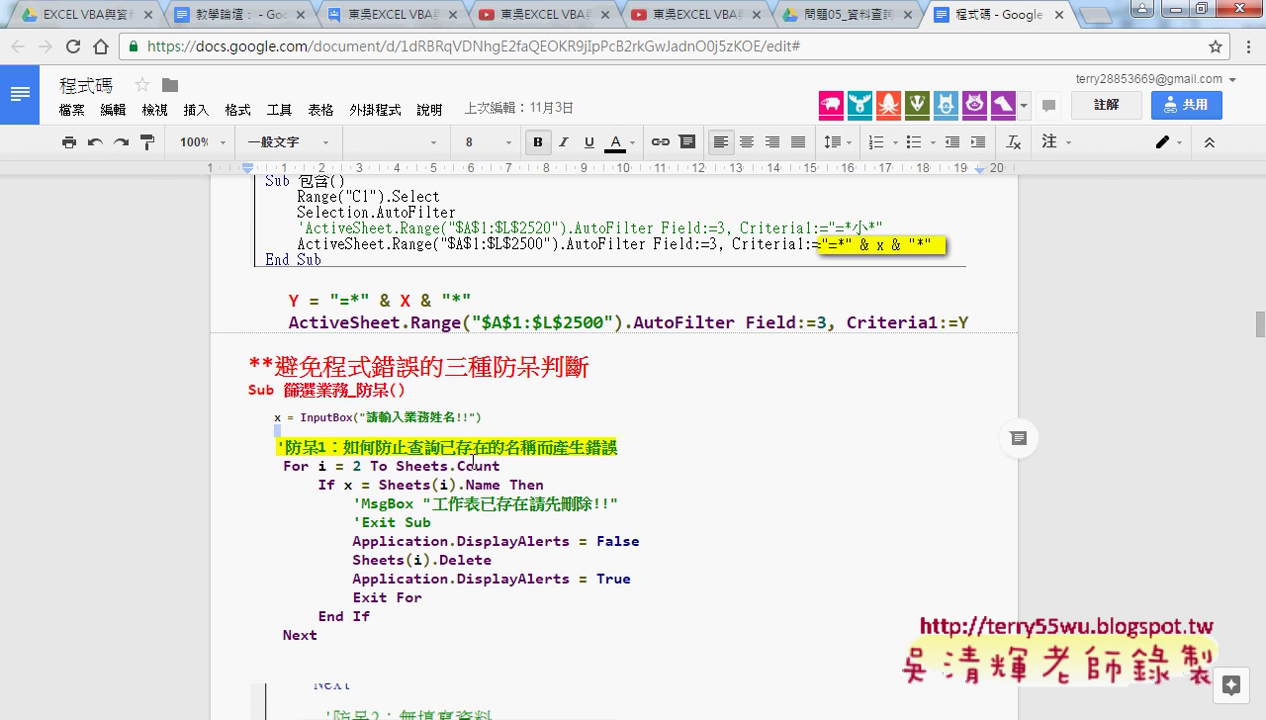
scroll(474, 462, "down", 10)
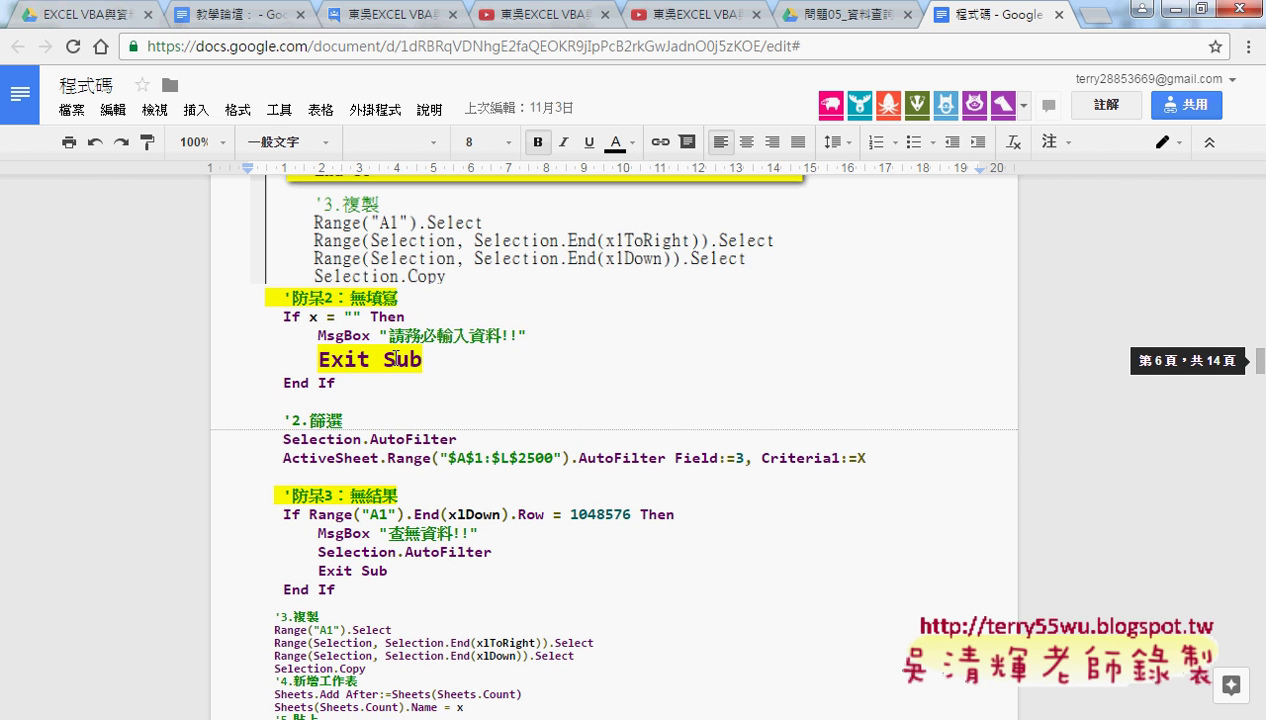
mouse_move(316, 335)
left_mouse_down()
mouse_move(546, 335)
mouse_move(493, 360)
left_mouse_up()
key("ctrl+c")
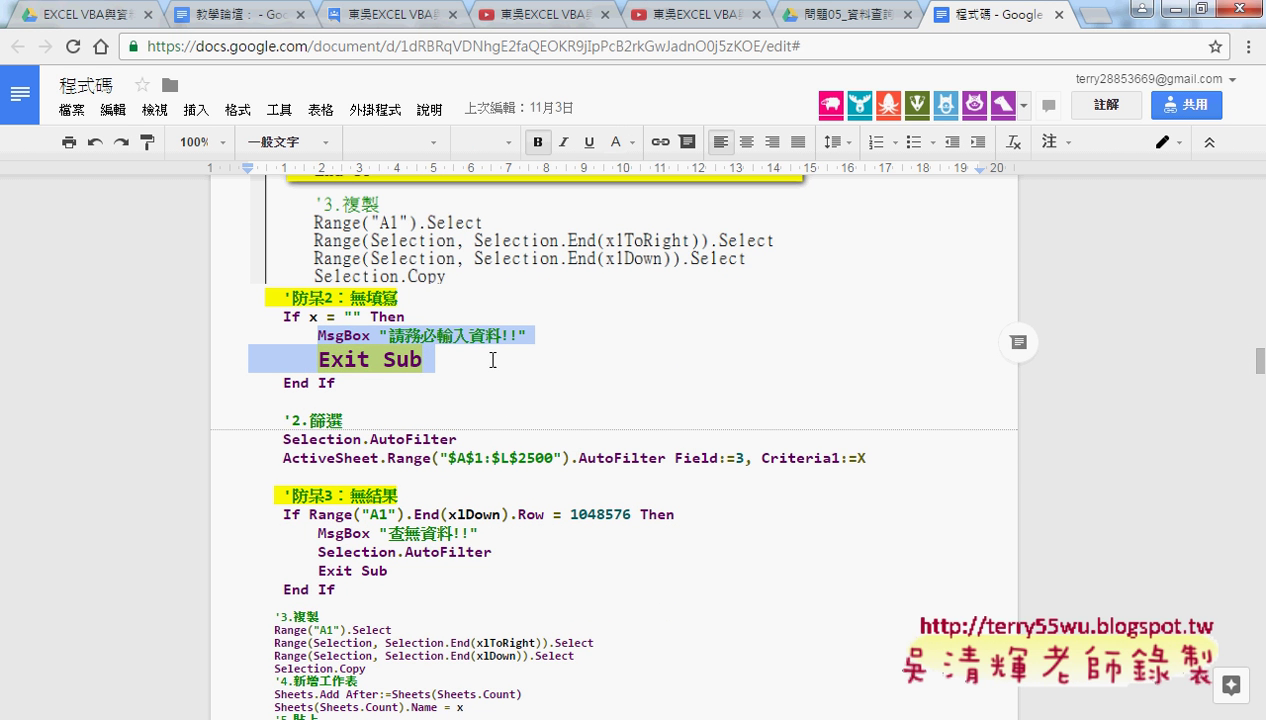
- Paste MsgBox "請務必輸入資料!!" and Exit Sub into the If block, removing the extra blank line
left_click(1164, 9)
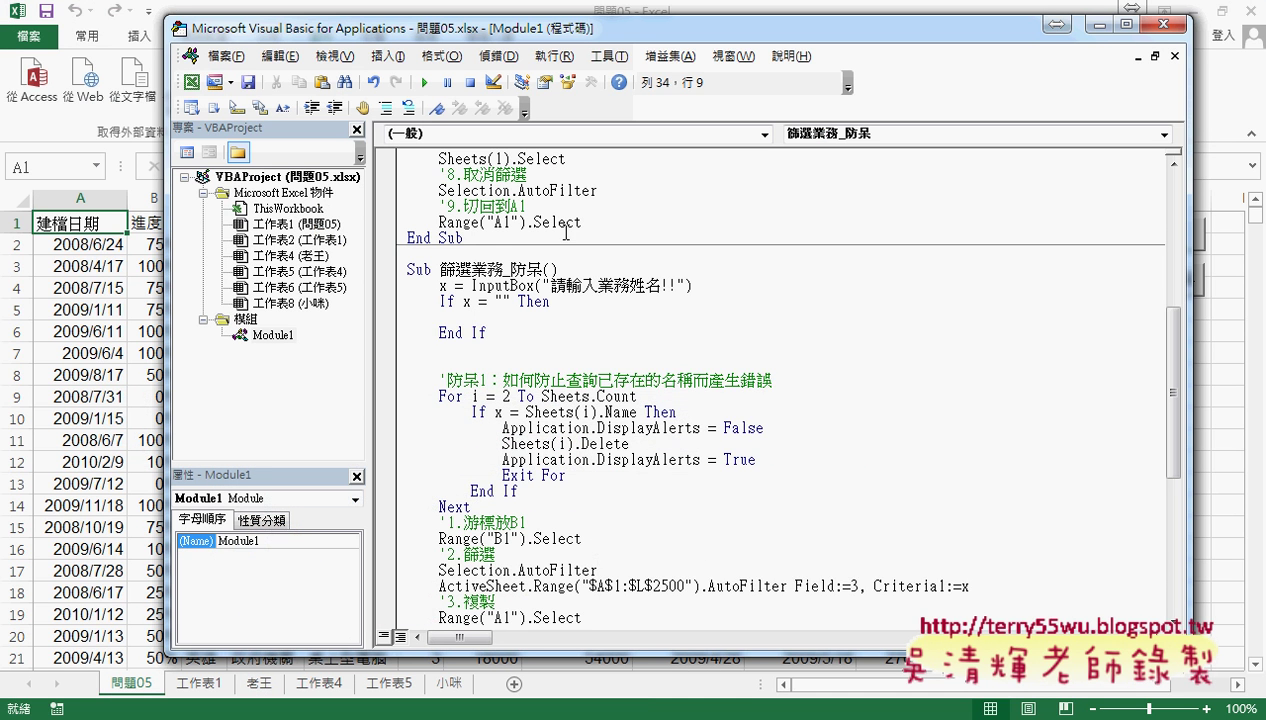
left_click(590, 317)
key("ctrl+v")
left_click(575, 337)
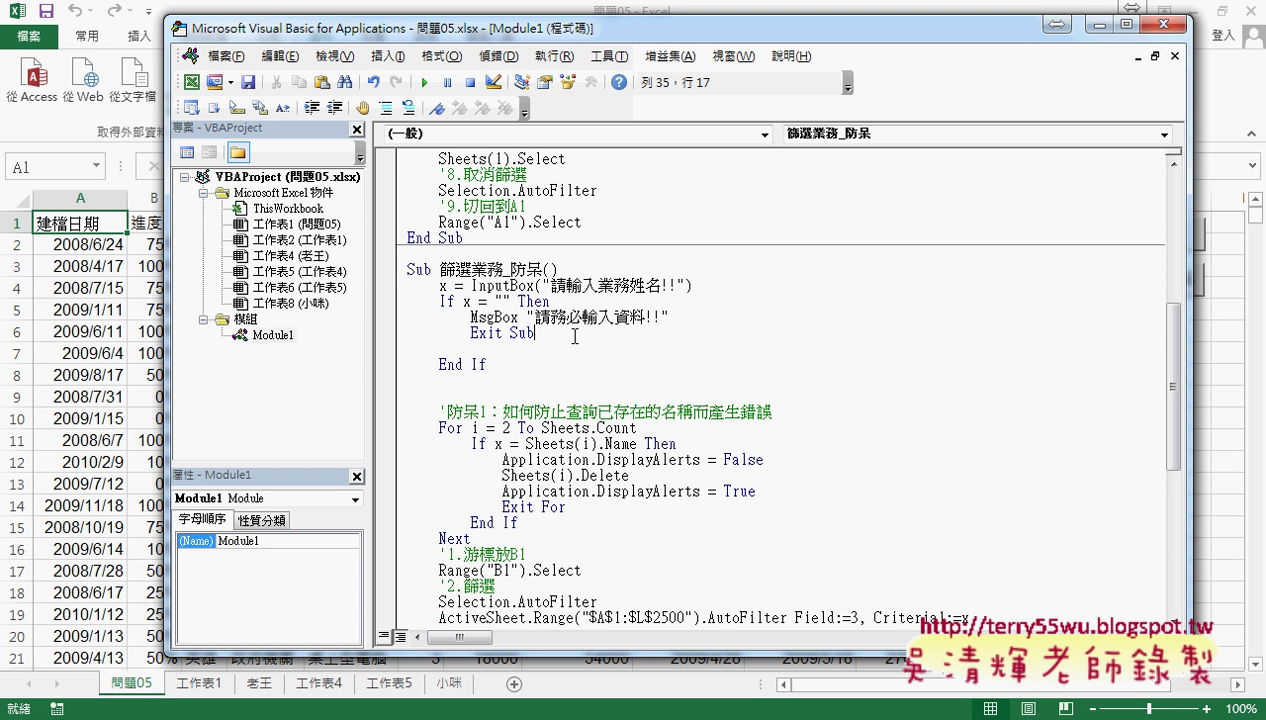
key("Delete")
left_click_drag(556, 333, 470, 333)
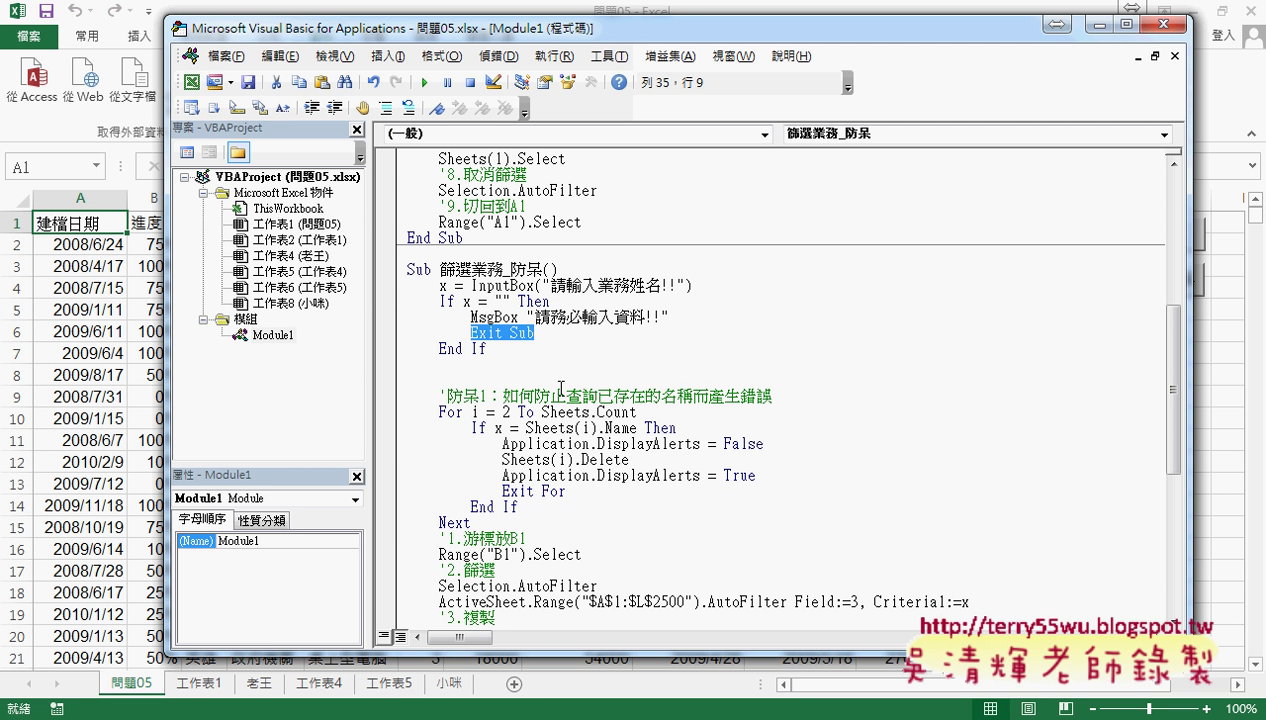
- Review the macro down to End Sub, then run 篩選業務_防呆 from the worksheet button
scroll(345, 480, "down", 4)
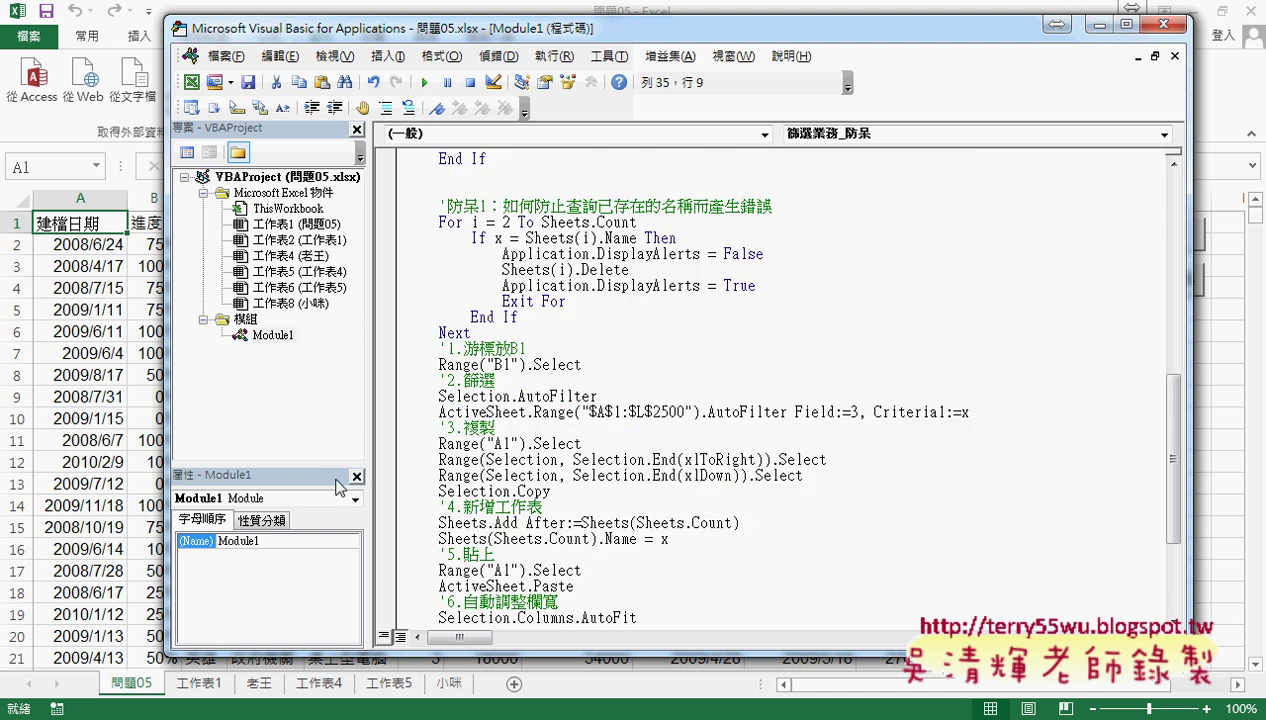
scroll(345, 480, "down", 4)
left_click_drag(462, 570, 388, 583)
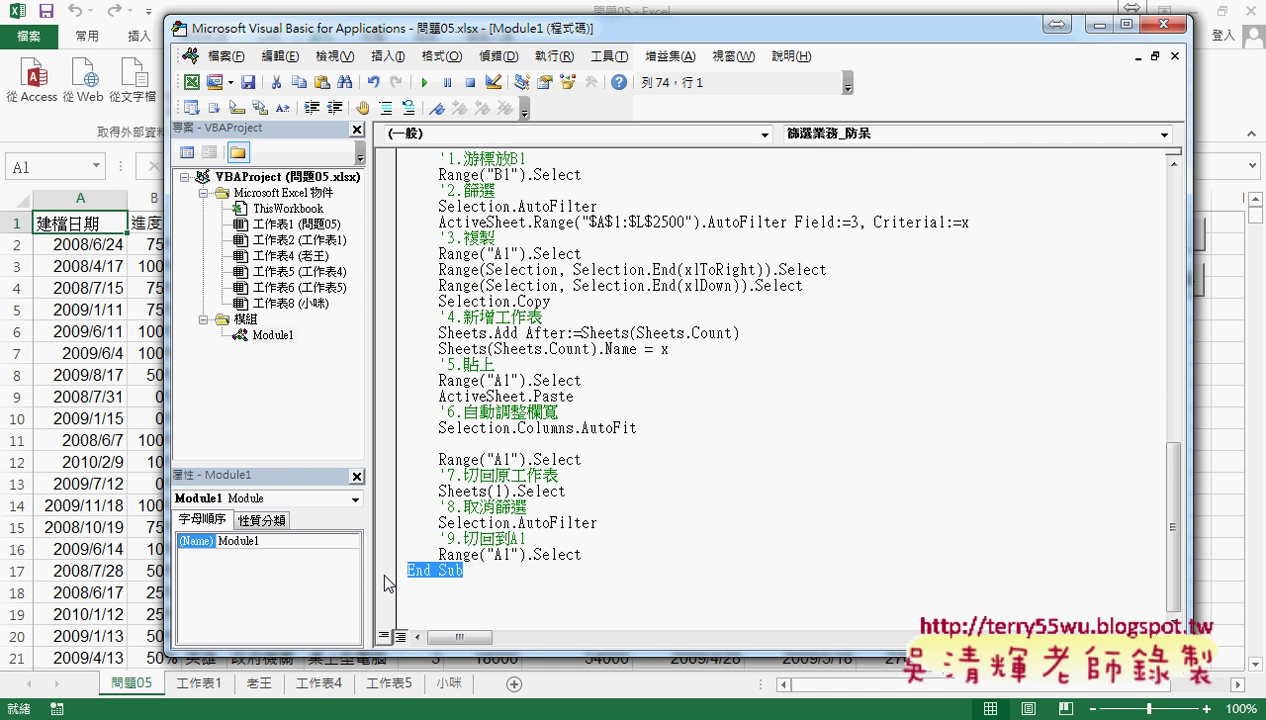
scroll(388, 583, "up", 3)
scroll(388, 583, "up", 3)
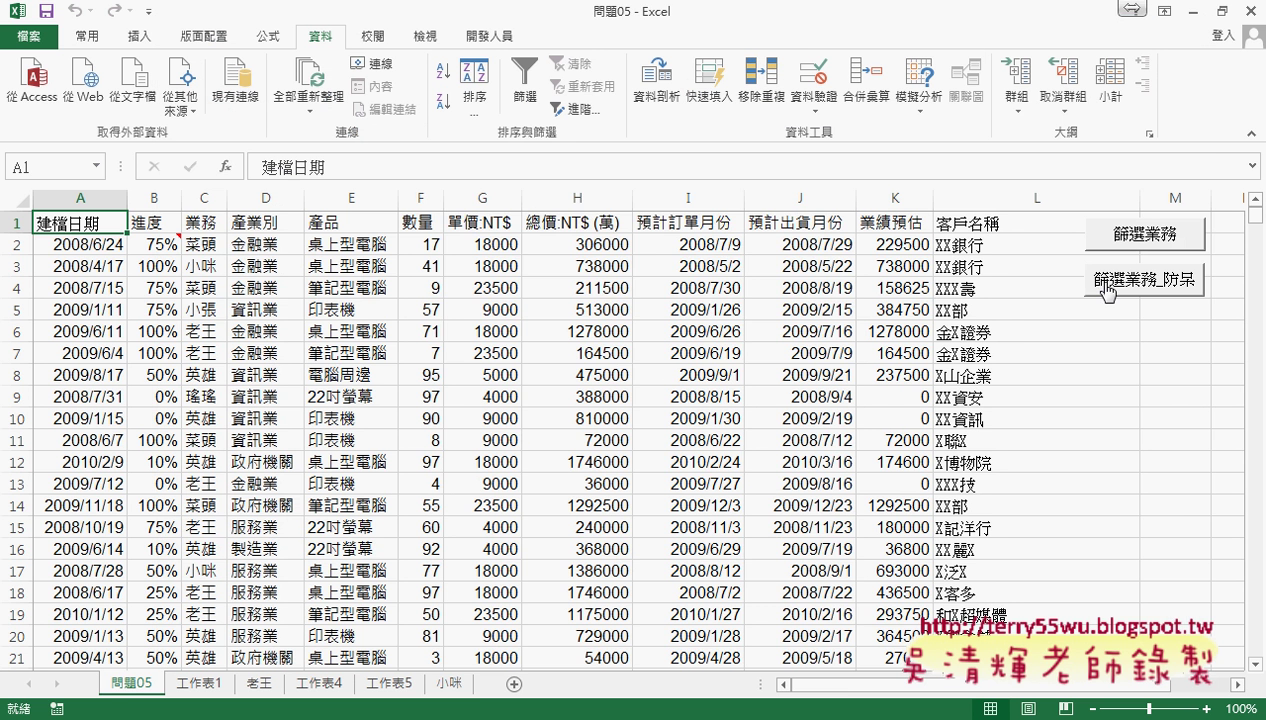
left_click(1052, 22)
left_click(1138, 290)
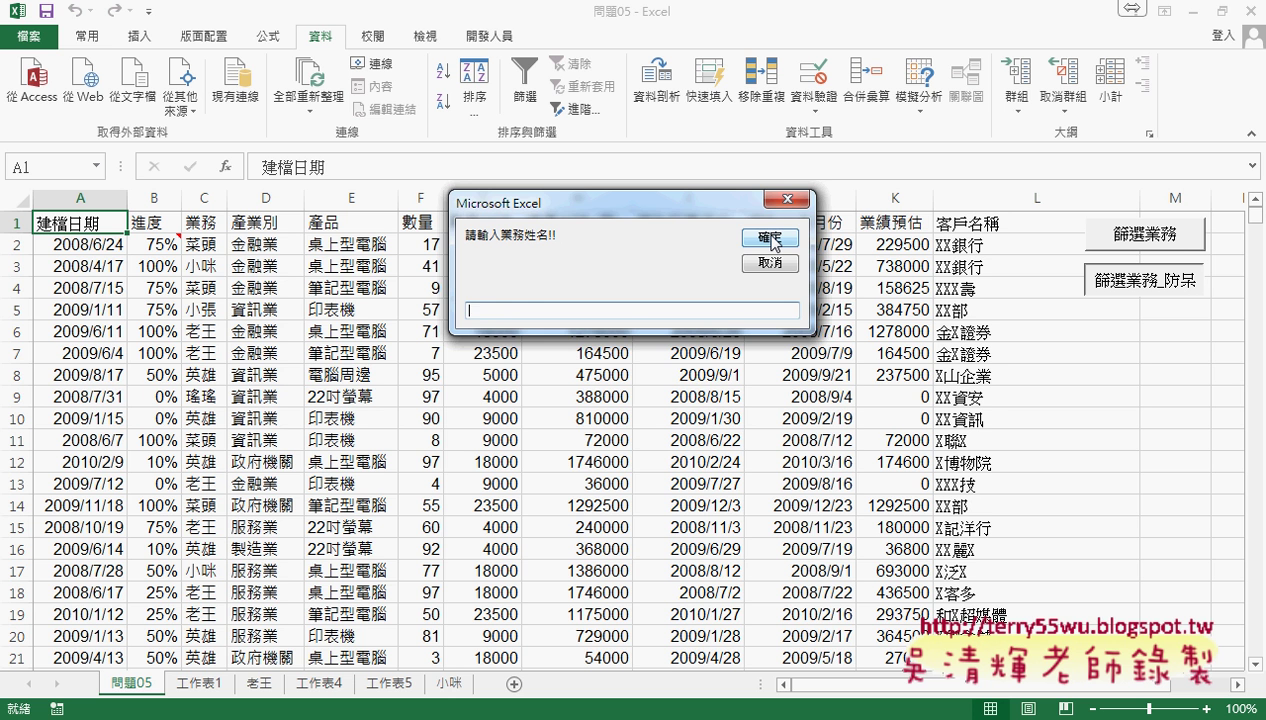
- Submit a blank name, dismiss the 請務必輸入資料!! warning, and return to the VBA editor
left_click(770, 238)
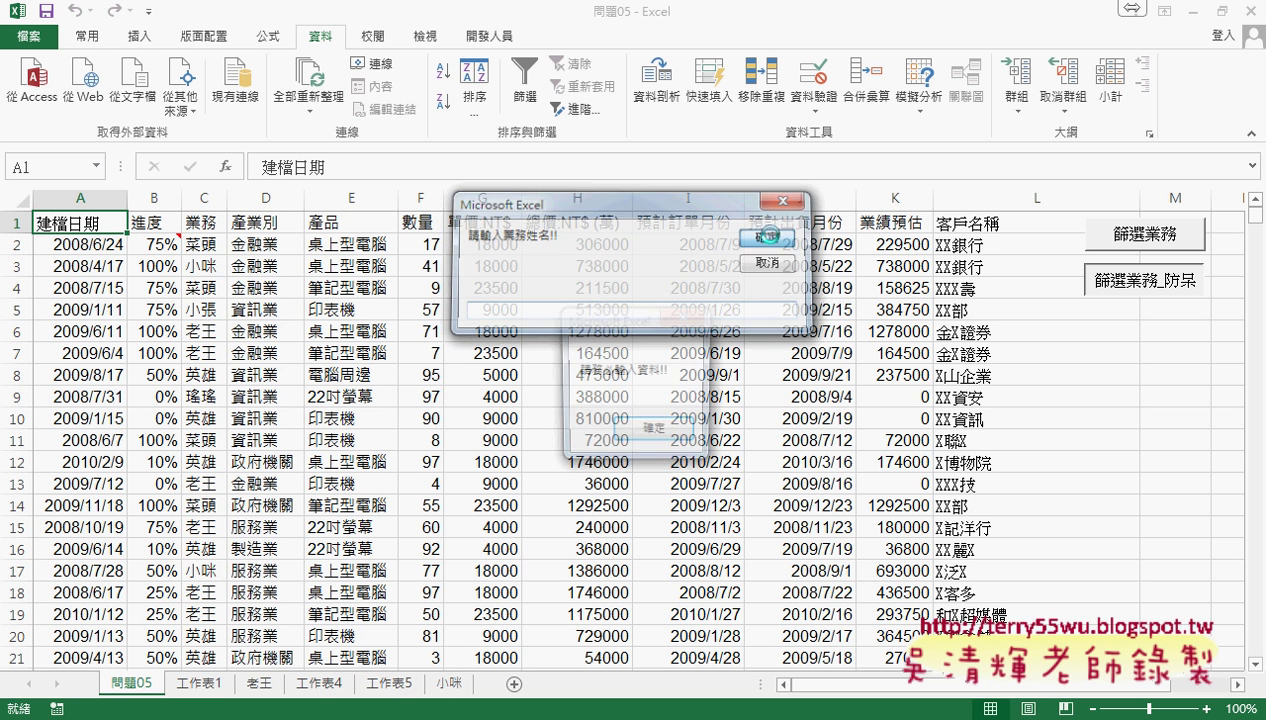
left_click(654, 432)
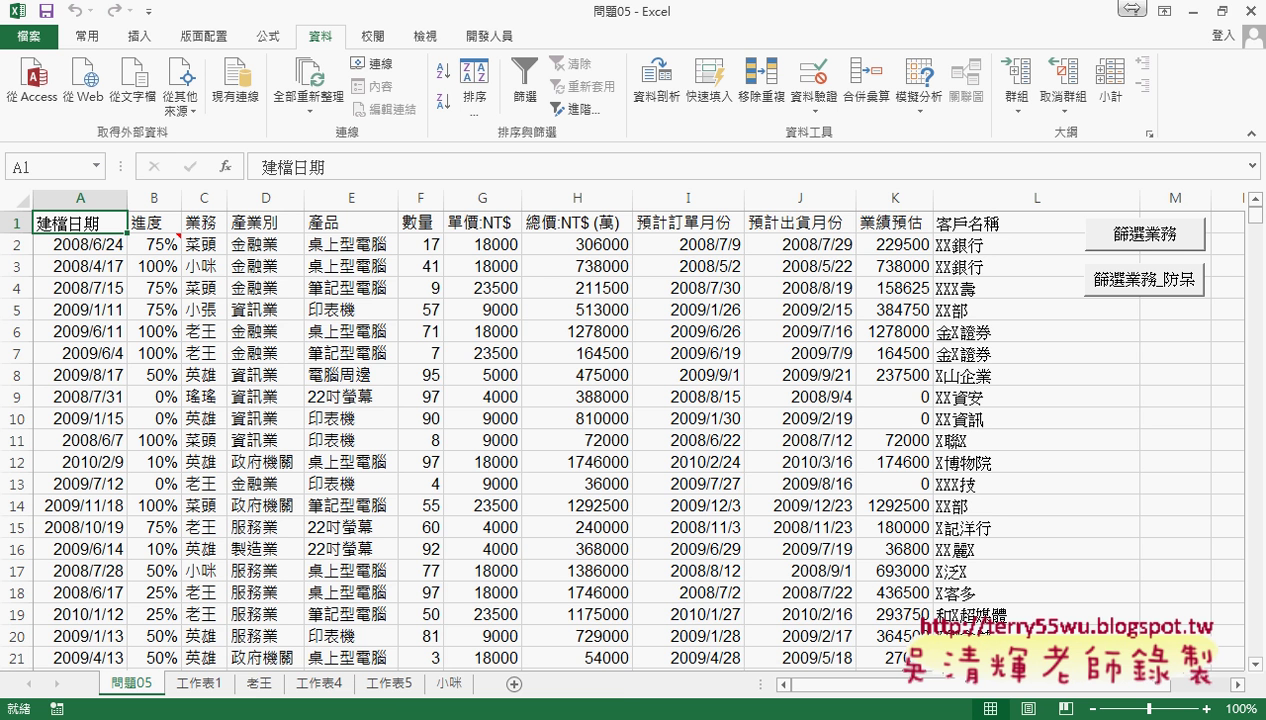
left_click(440, 712)
left_click(492, 655)
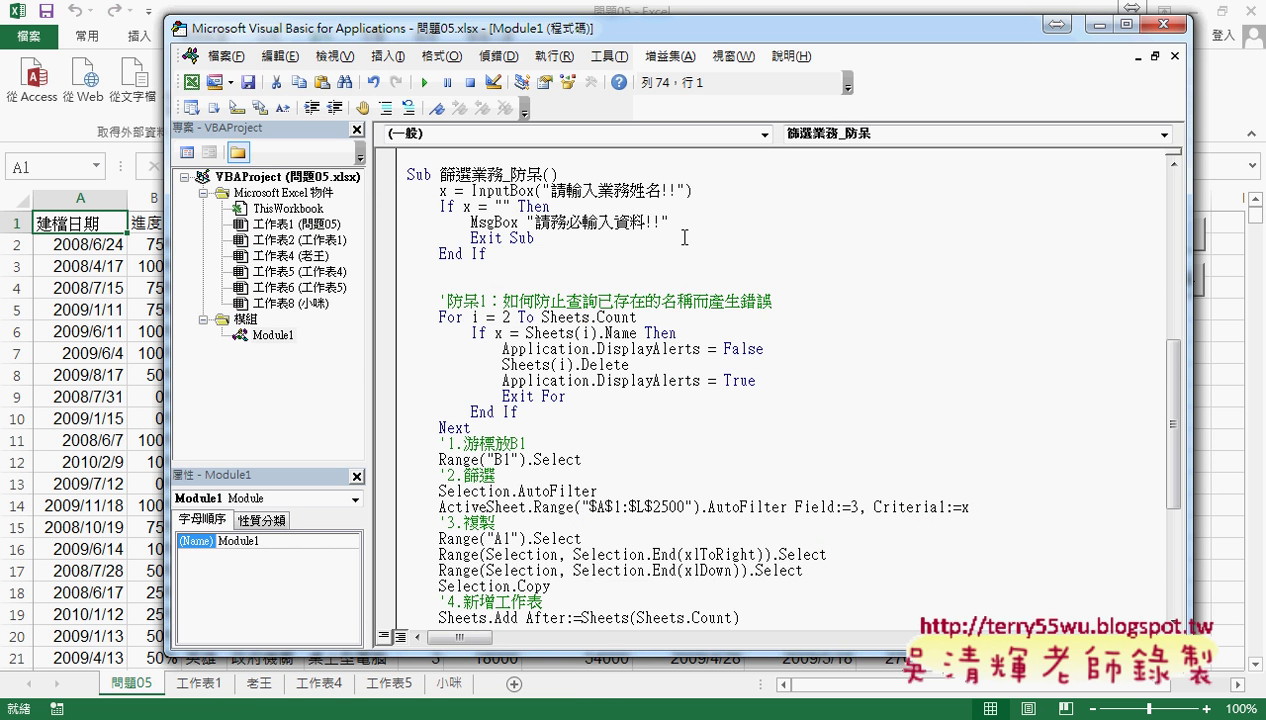
- Add a vbInformation Buttons argument after the MsgBox "請務必輸入資料!!" prompt
type(",")
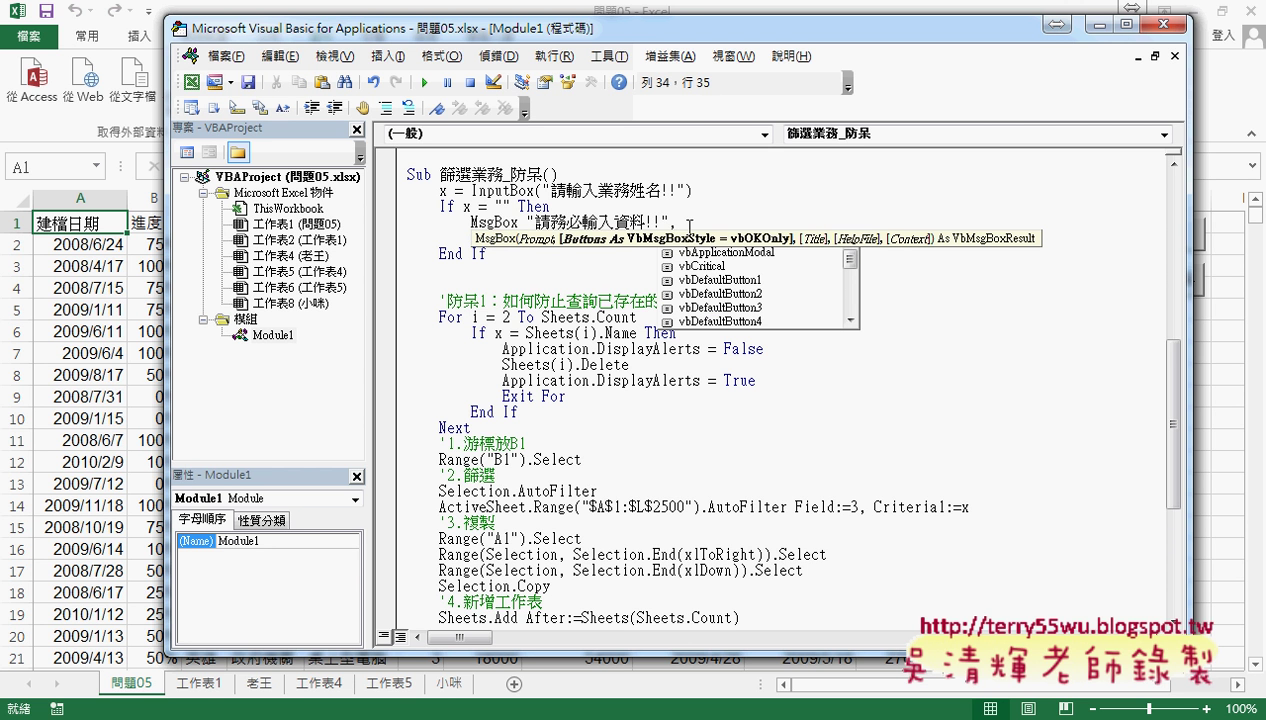
key("Down")
key("Down")
key("Down")
key("Down")
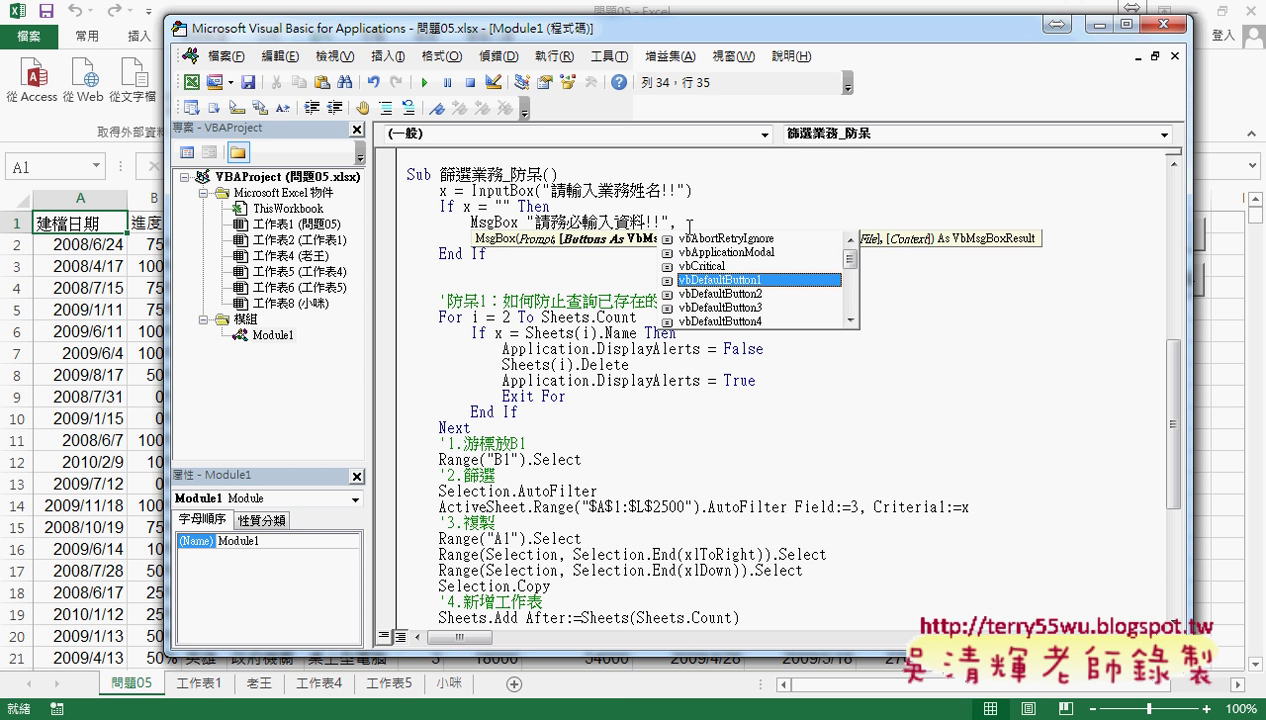
key("Down")
key("Down")
key("Down")
key("Down")
key("Down")
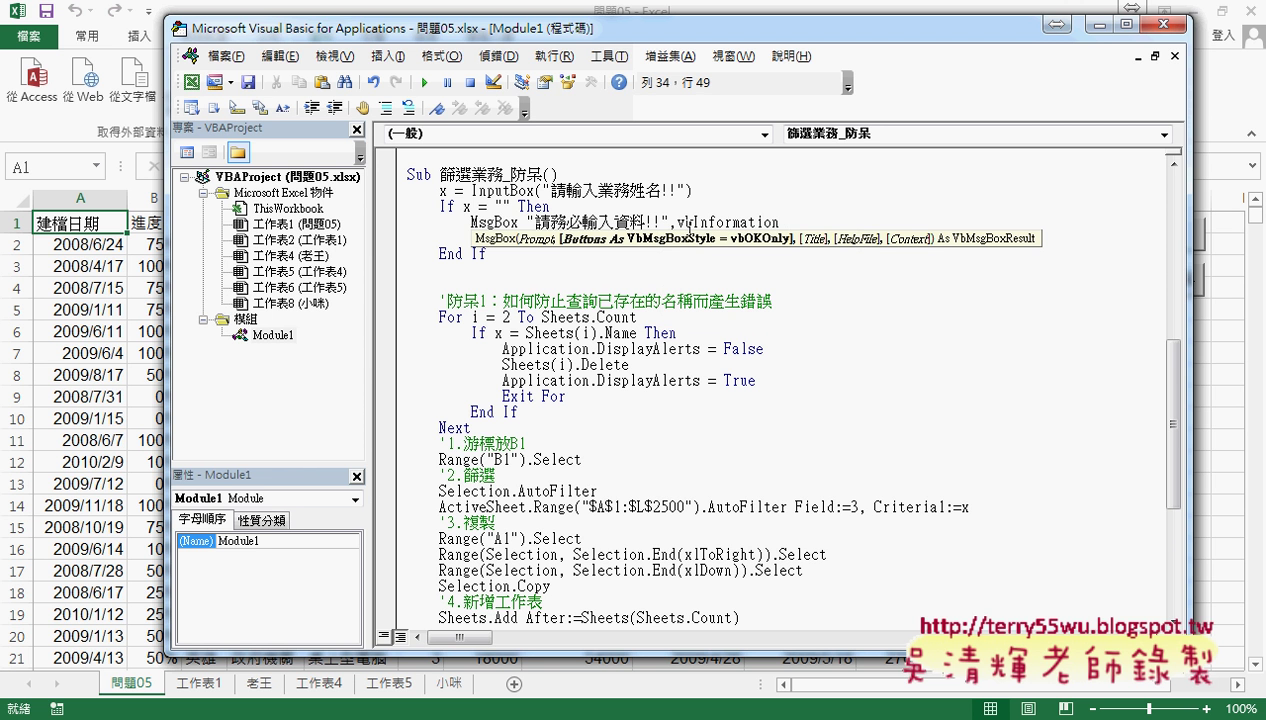
- Run 篩選業務_防呆 with a blank name and dismiss the information-style 請務必輸入資料!! message
left_click(1198, 284)
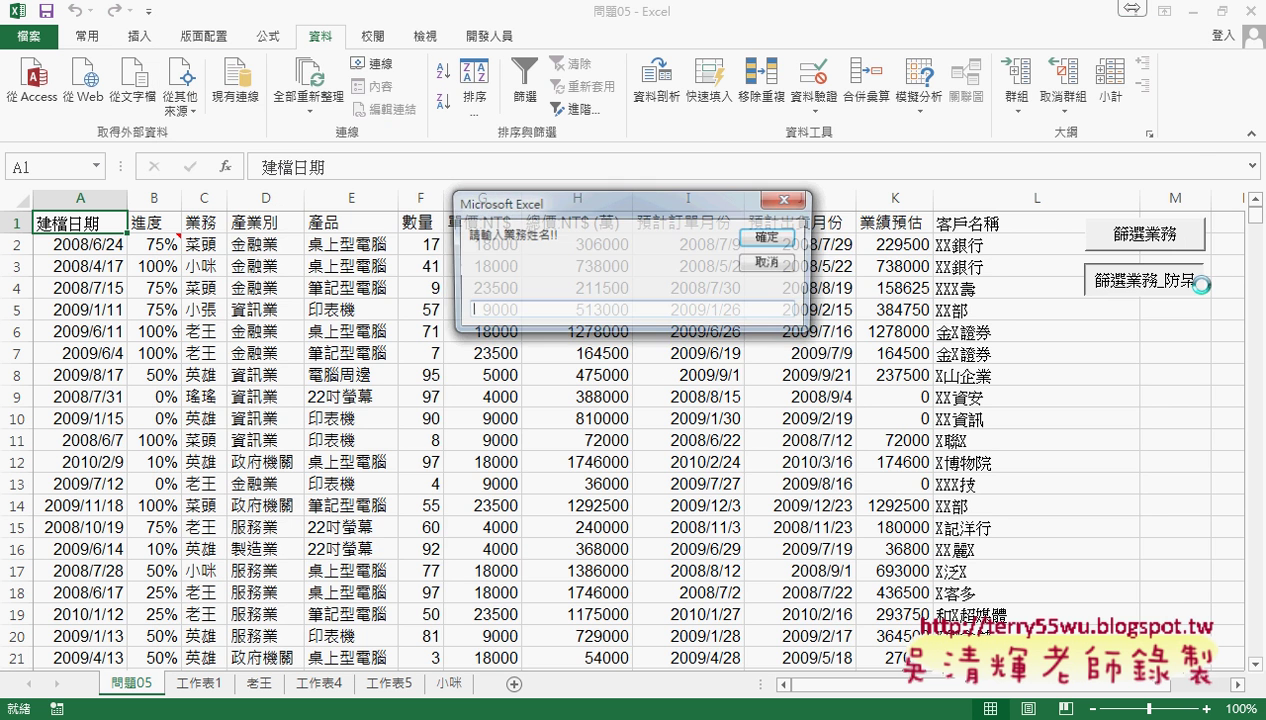
left_click(766, 238)
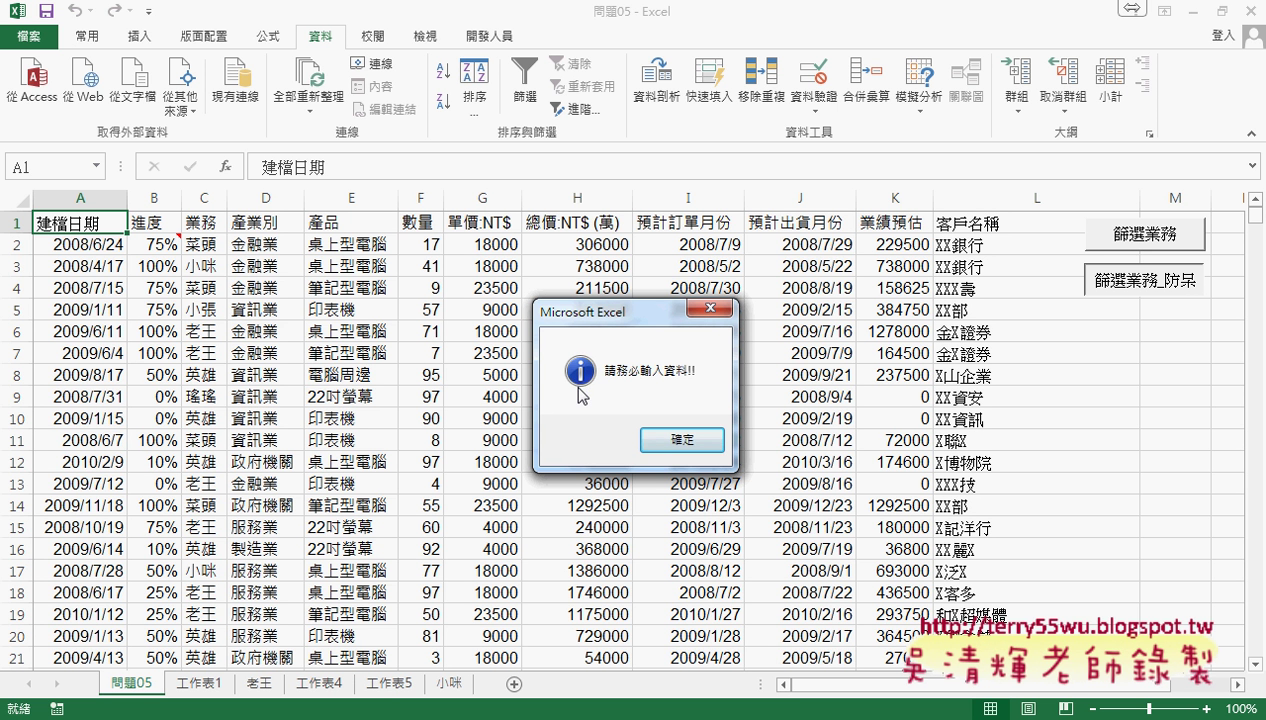
left_click(703, 448)
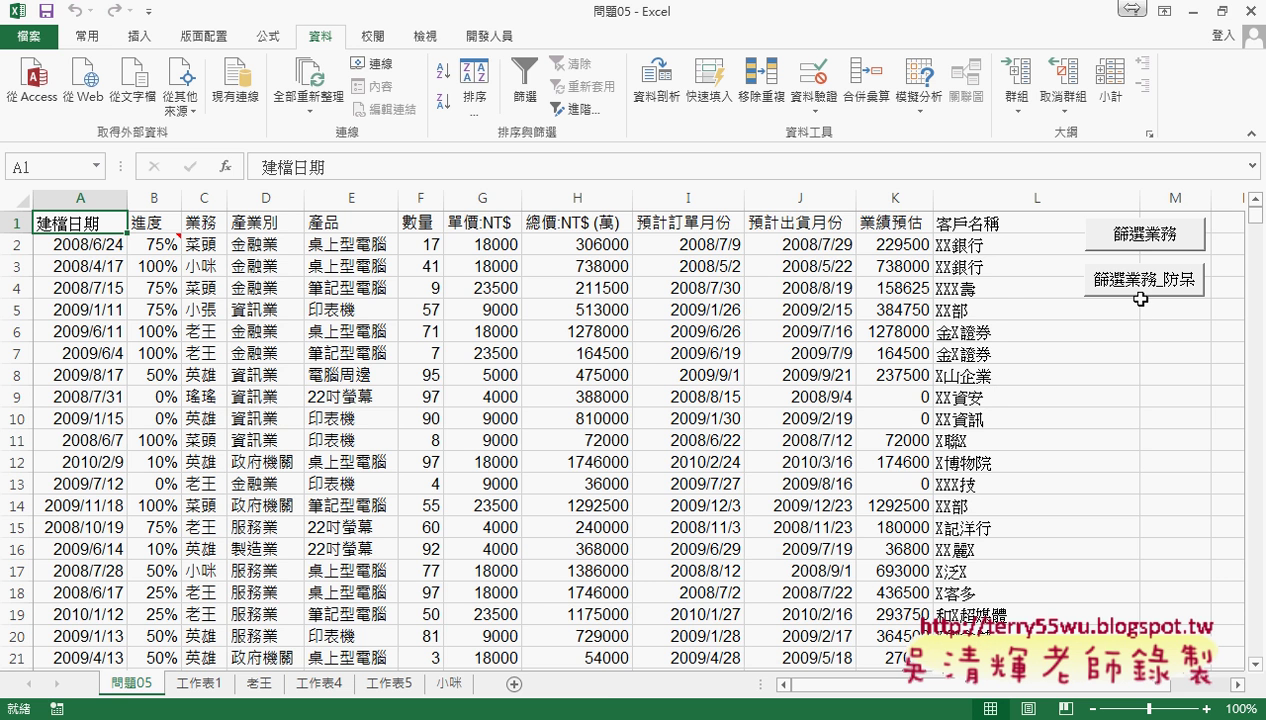
- Highlight 無結果 in the 防呆3 notes heading, then rerun 篩選業務_防呆 in Excel
left_click(322, 705)
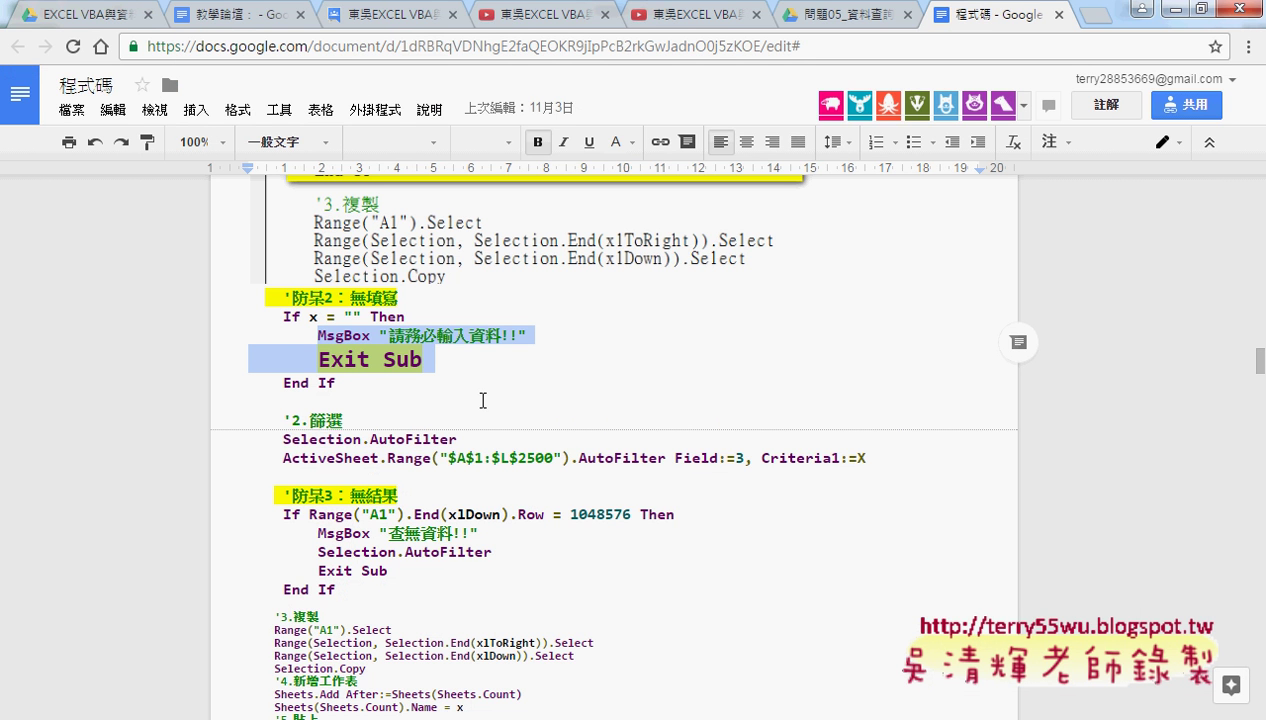
left_click(405, 494)
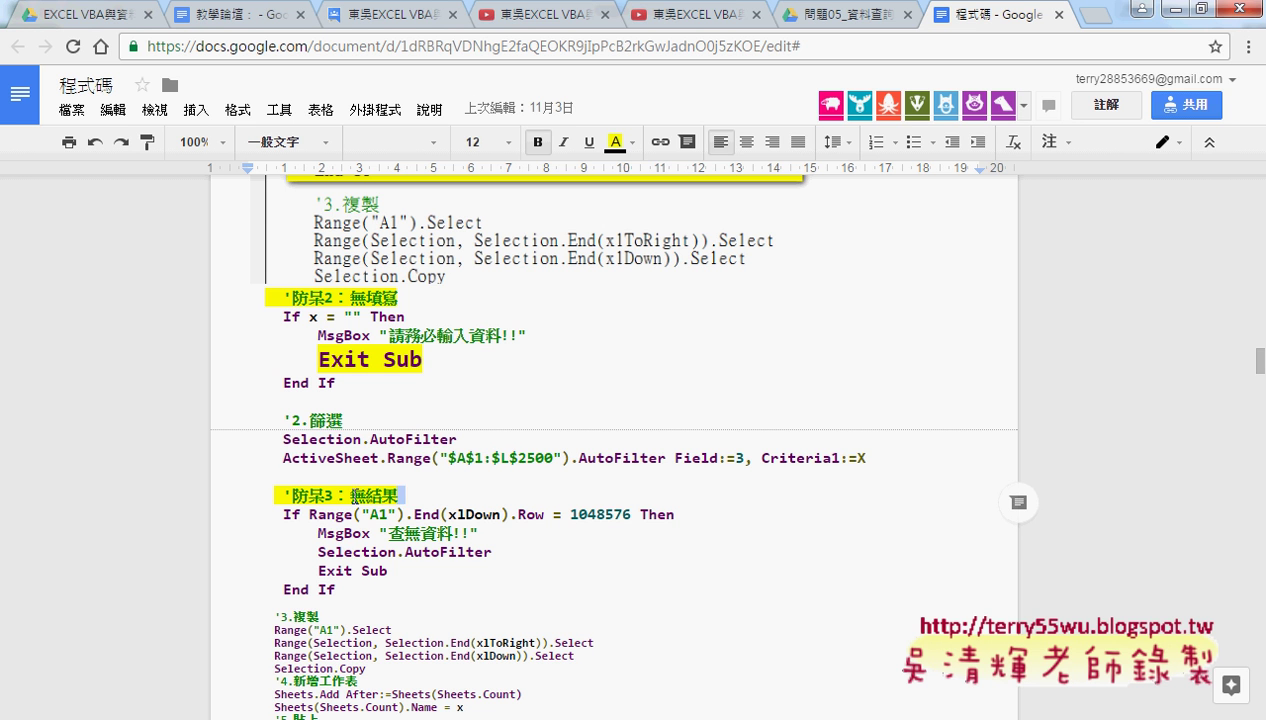
left_click(351, 495)
left_click_drag(351, 495, 403, 495)
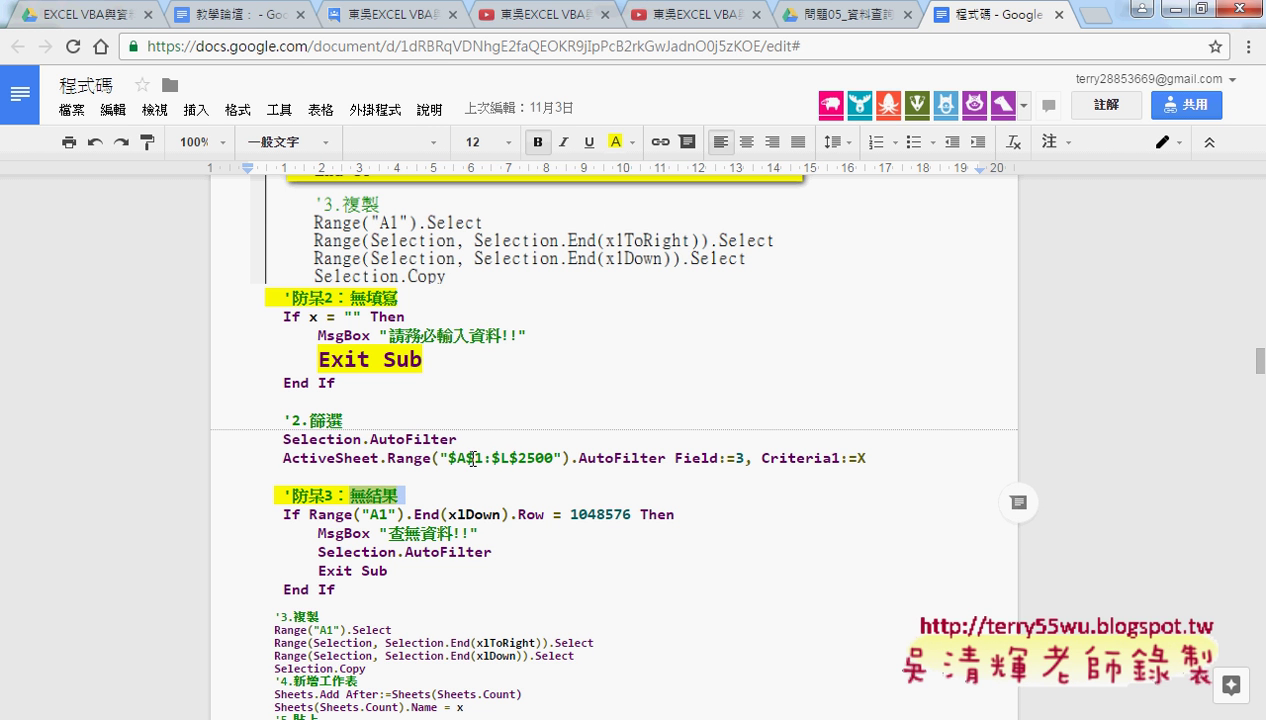
left_click(1168, 8)
left_click(1146, 288)
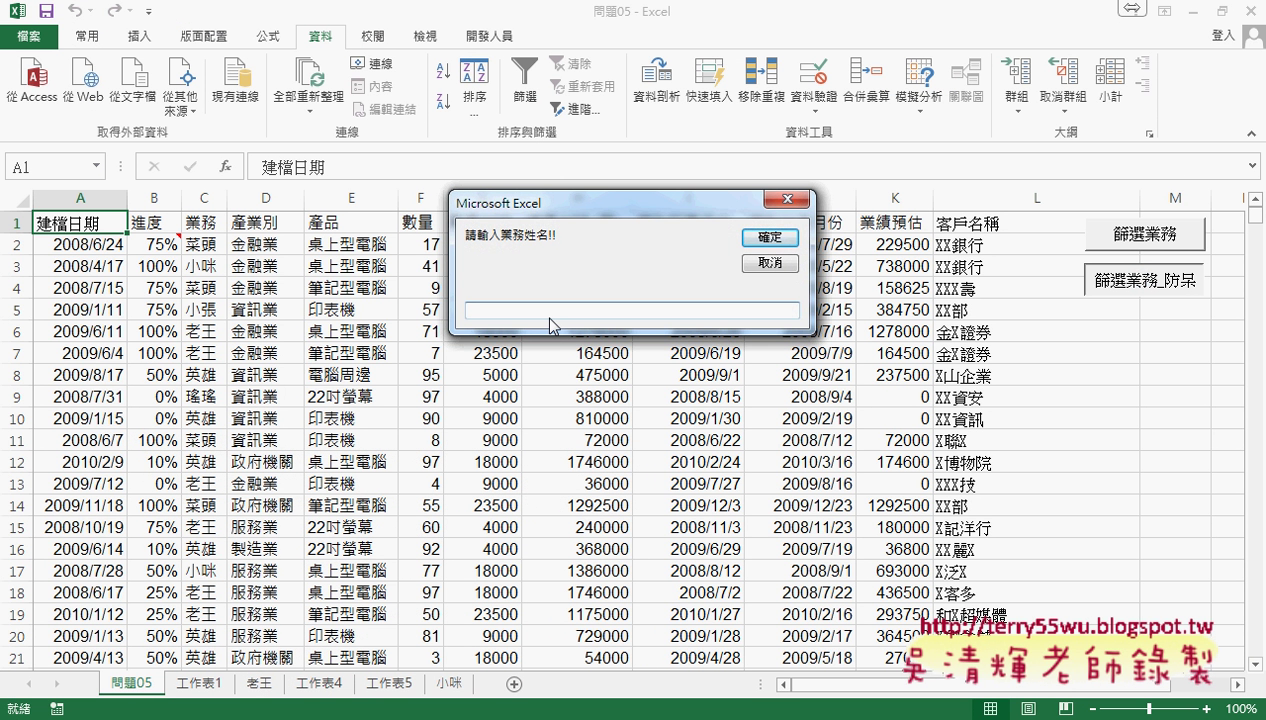
- Run the macro with a salesperson name absent from the data and inspect the header-only sheet
type("lz")
key("BackSpace")
key("BackSpace")
type("老")
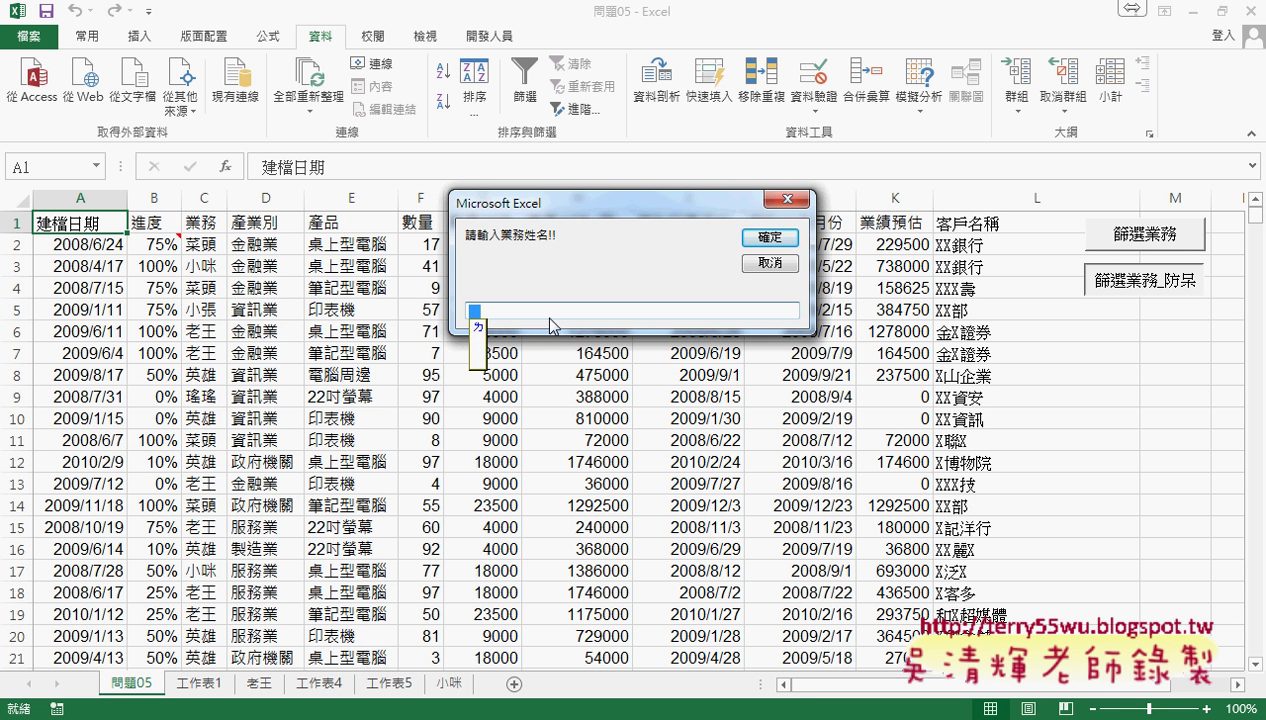
type("咪")
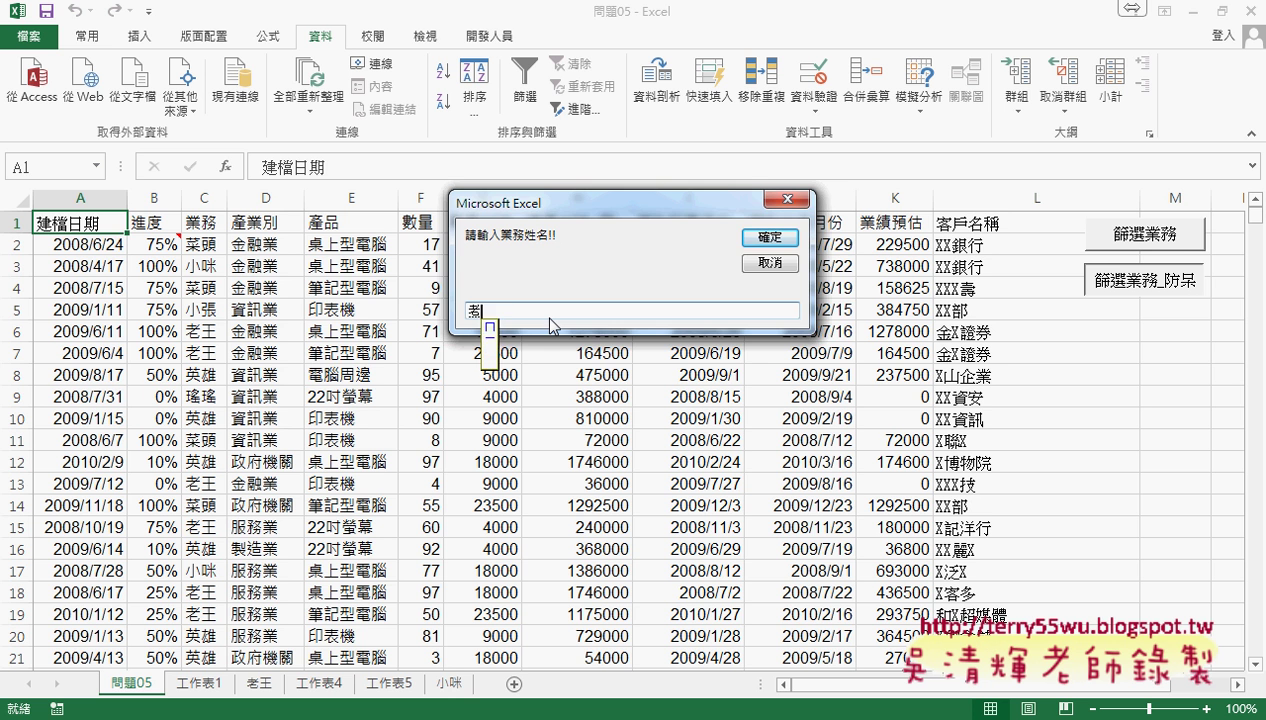
key("Return")
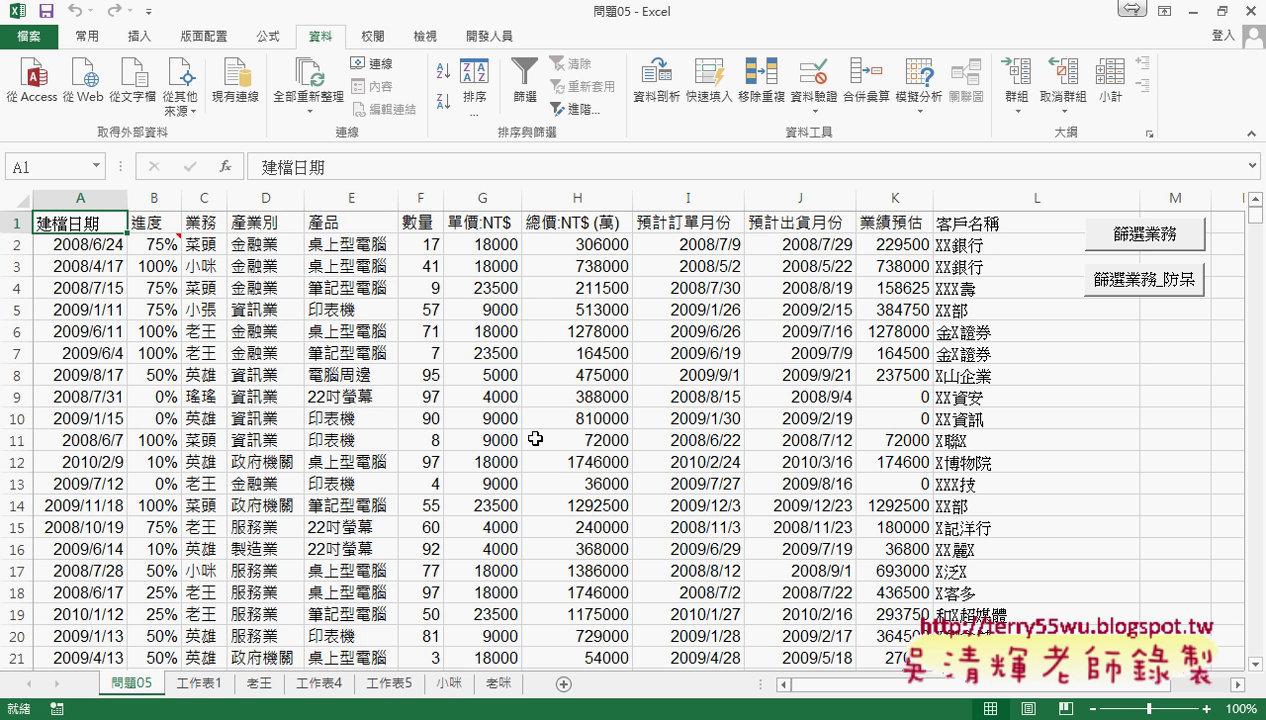
left_click(495, 684)
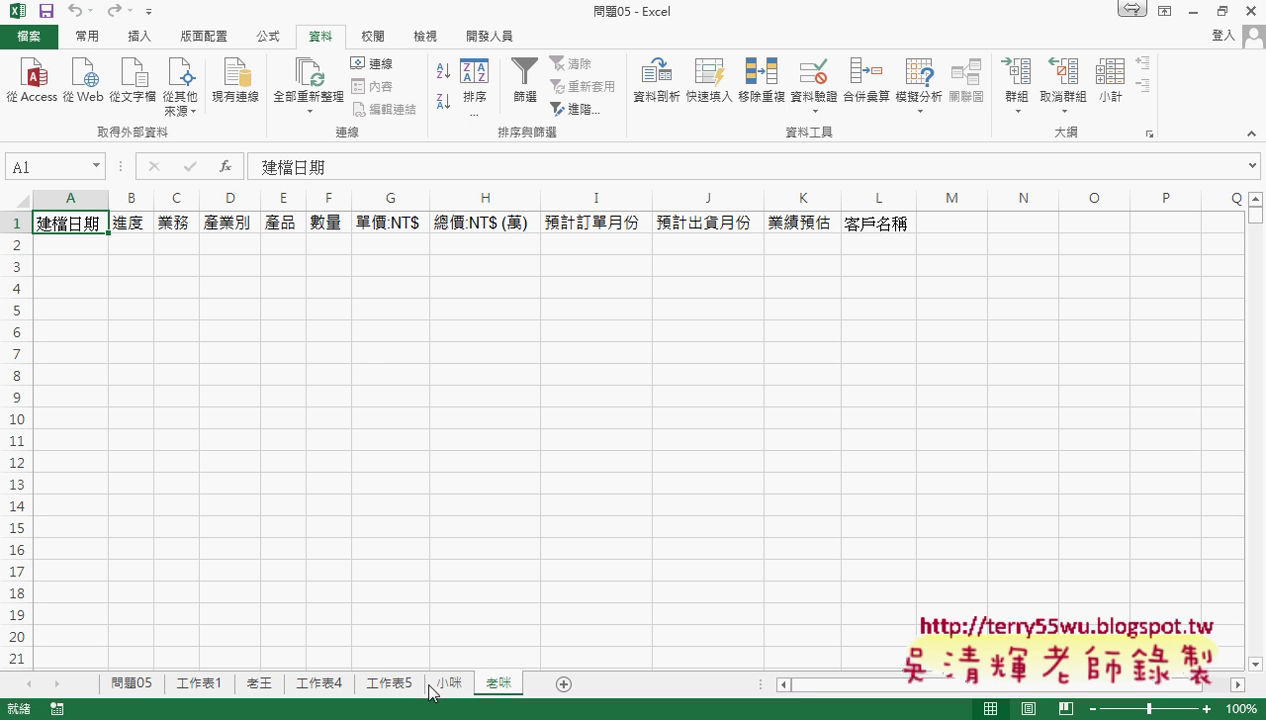
left_click(133, 683)
left_click(497, 685)
- Delete the header-only test sheet and switch back to 問題05
right_click(502, 688)
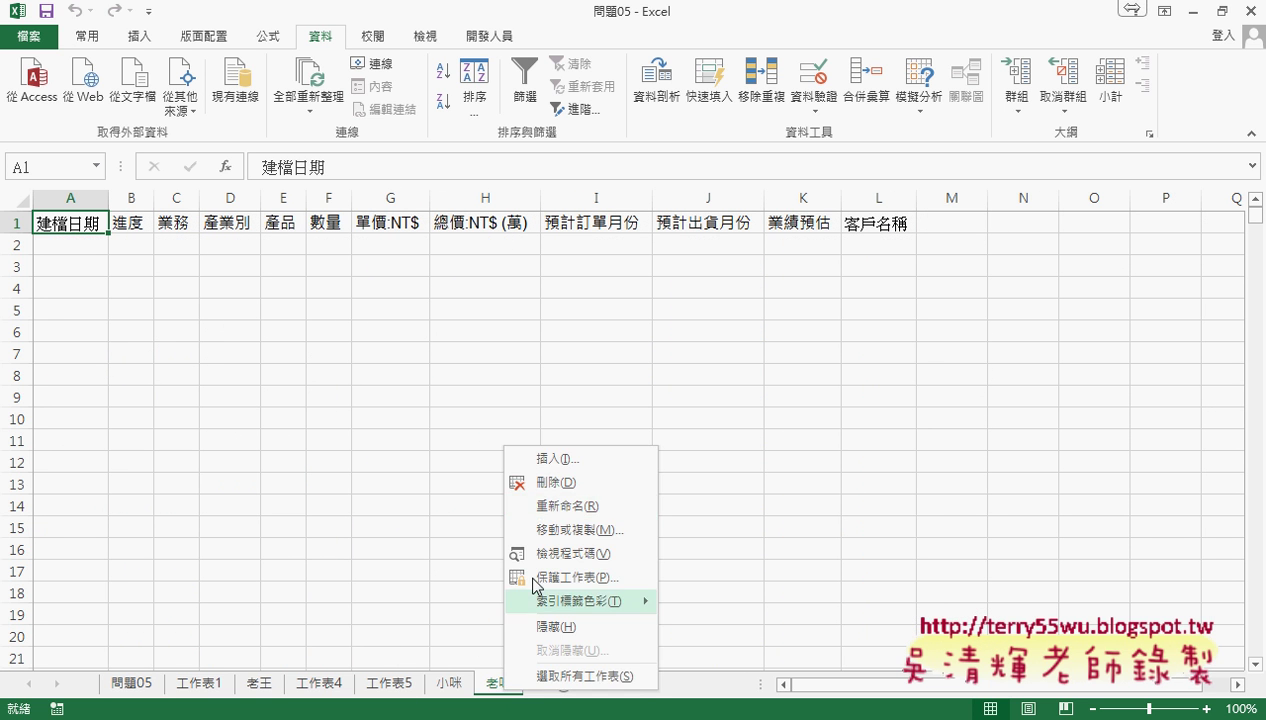
left_click(563, 484)
left_click(579, 415)
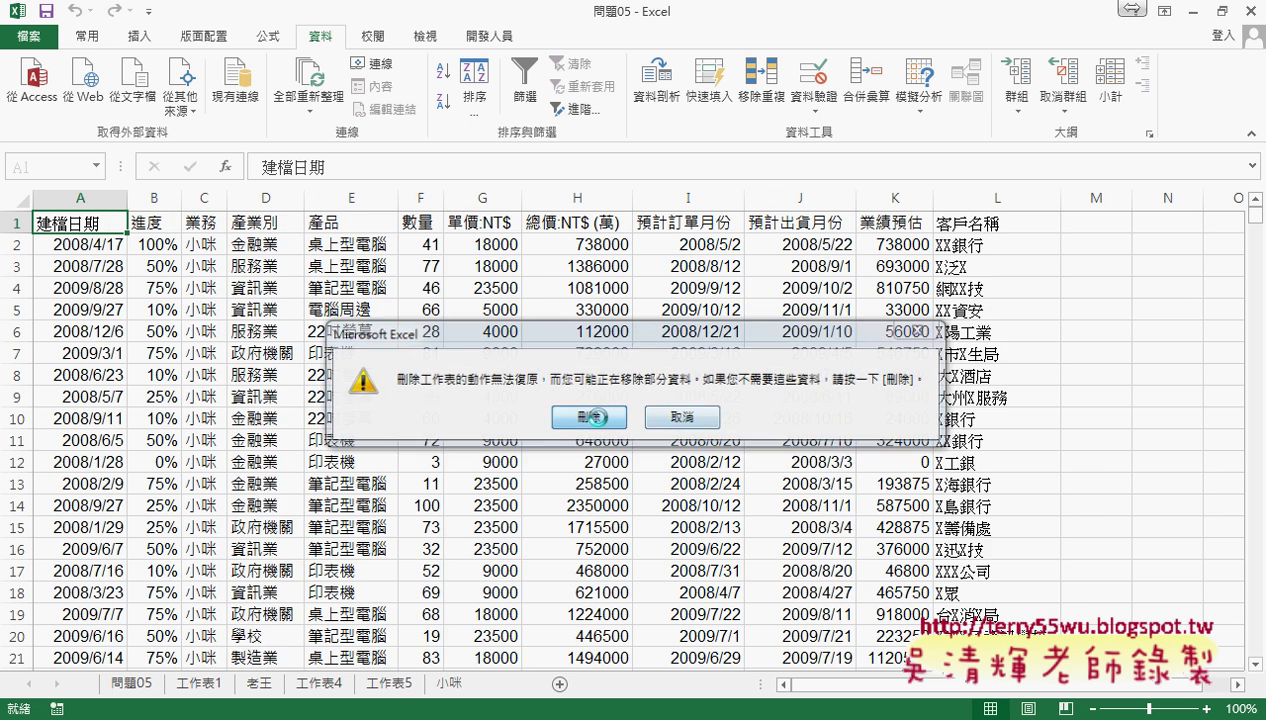
left_click(133, 686)
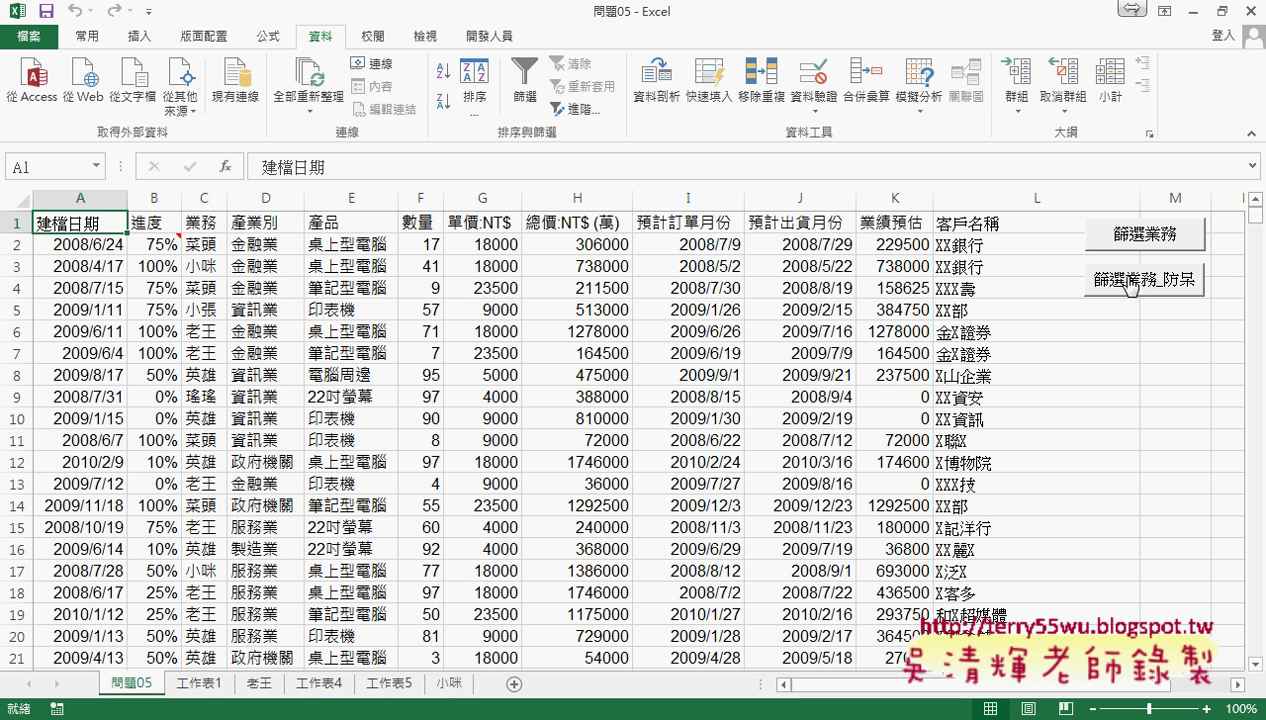
left_click(203, 222)
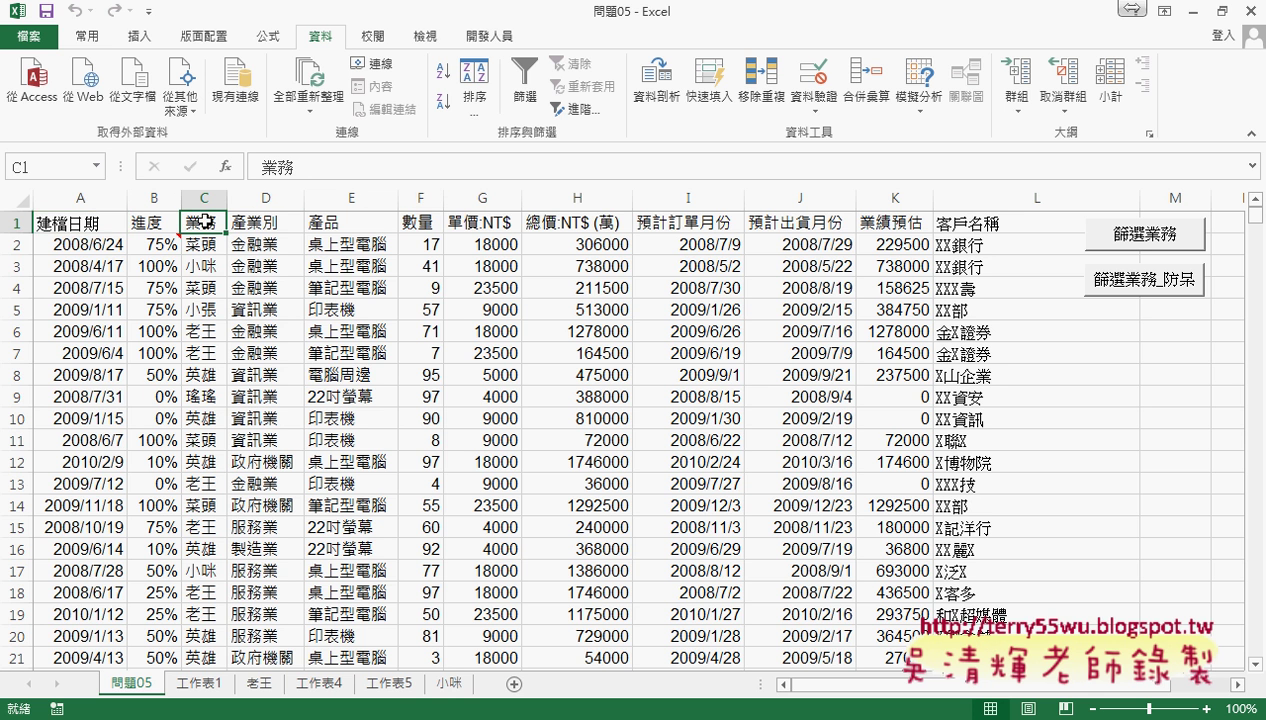
left_click(524, 85)
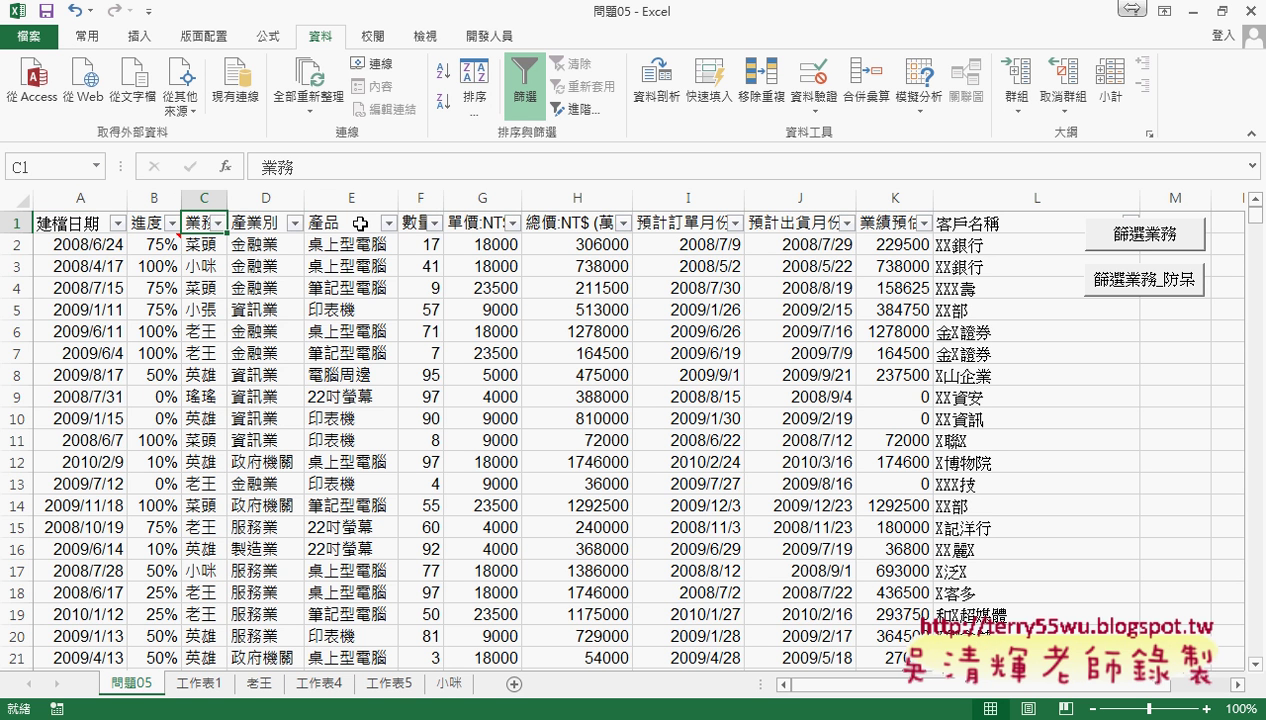
left_click(217, 222)
mouse_move(200, 365)
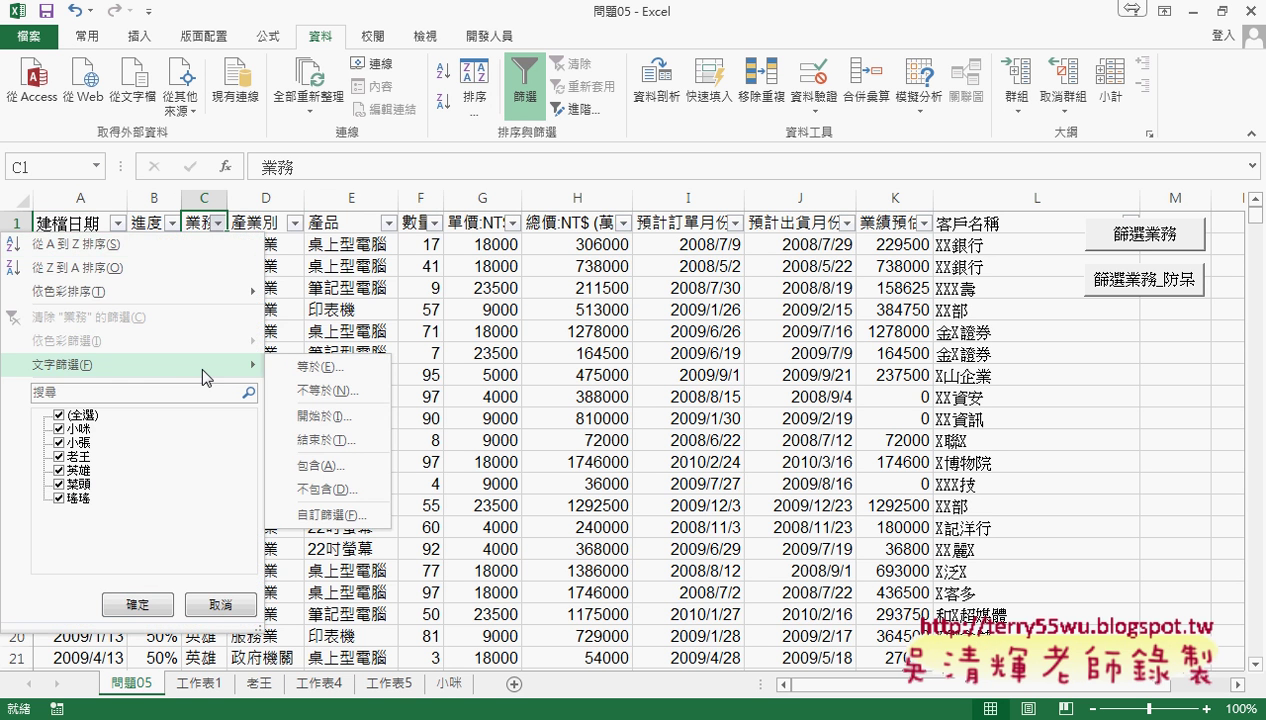
left_click(326, 465)
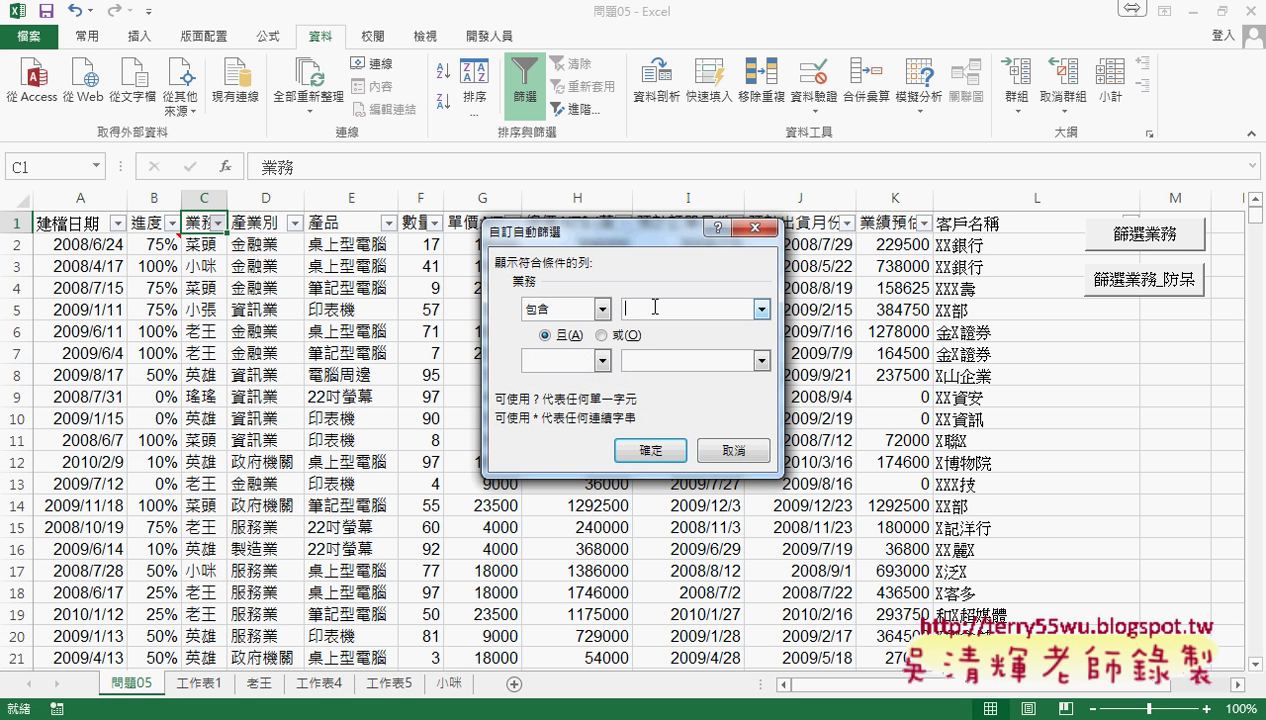
type("剌")
key("Down")
type("咪")
left_click(652, 450)
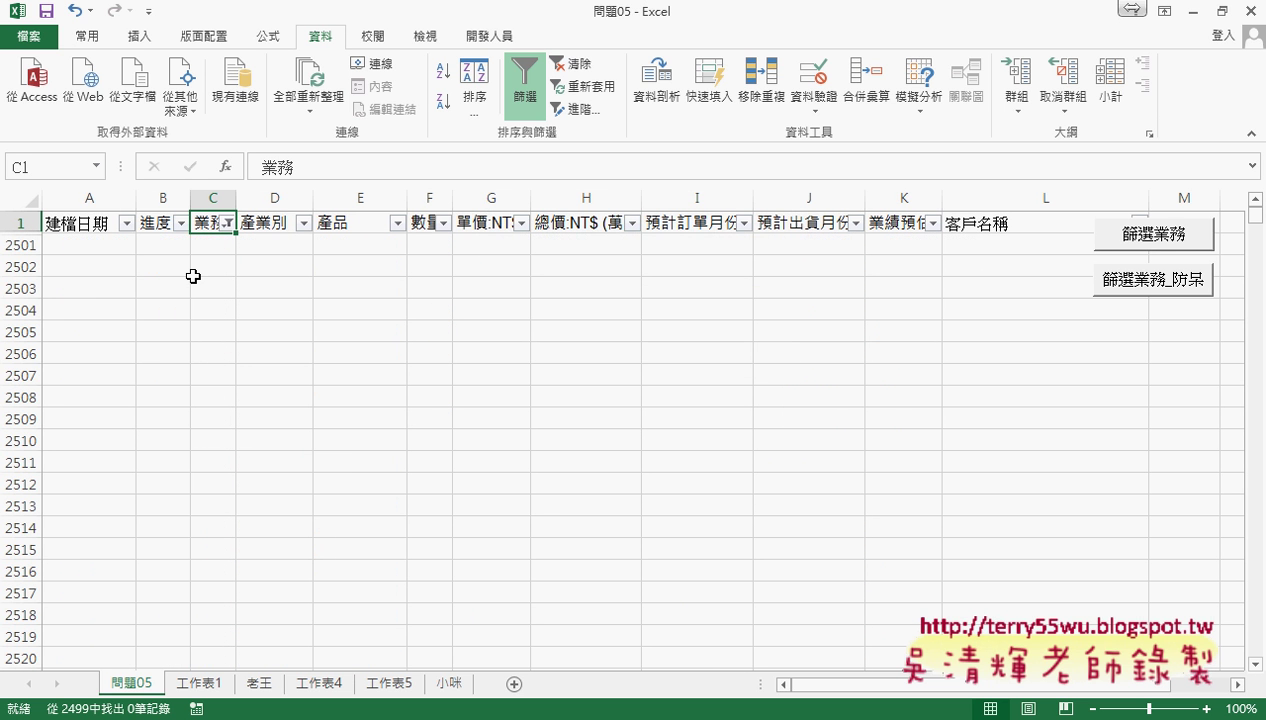
left_click(84, 224)
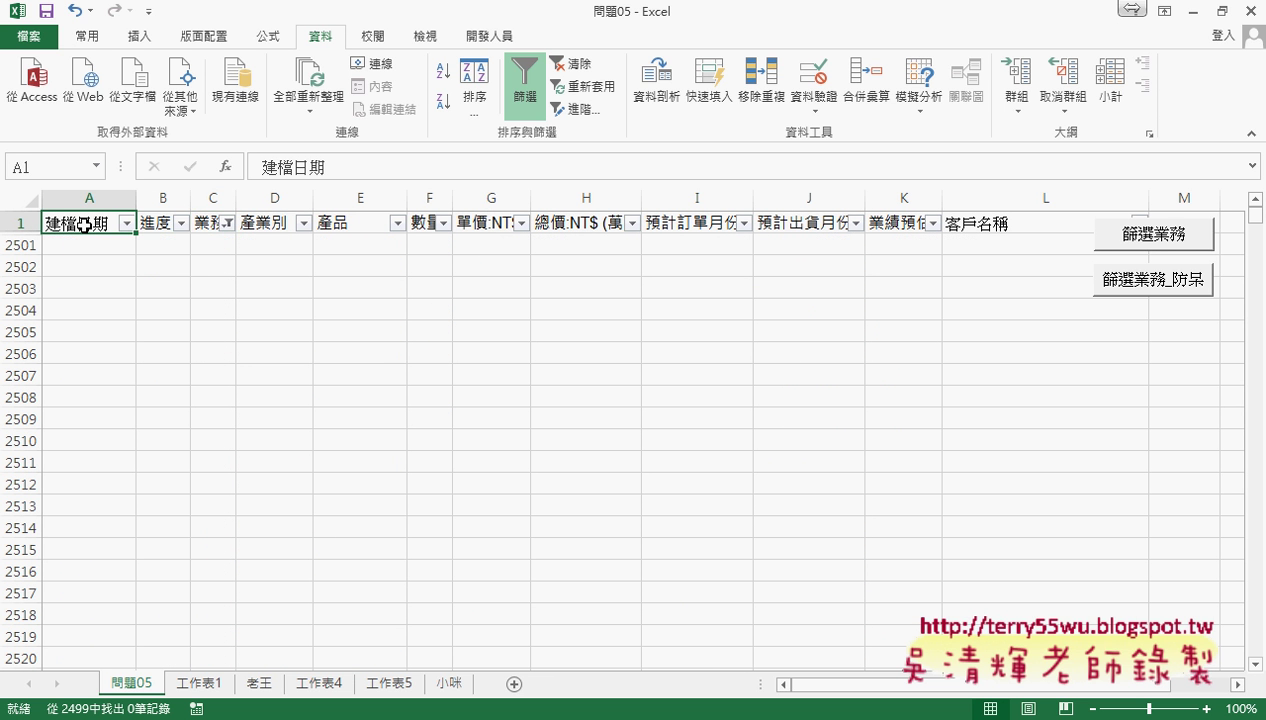
key("ctrl+Down")
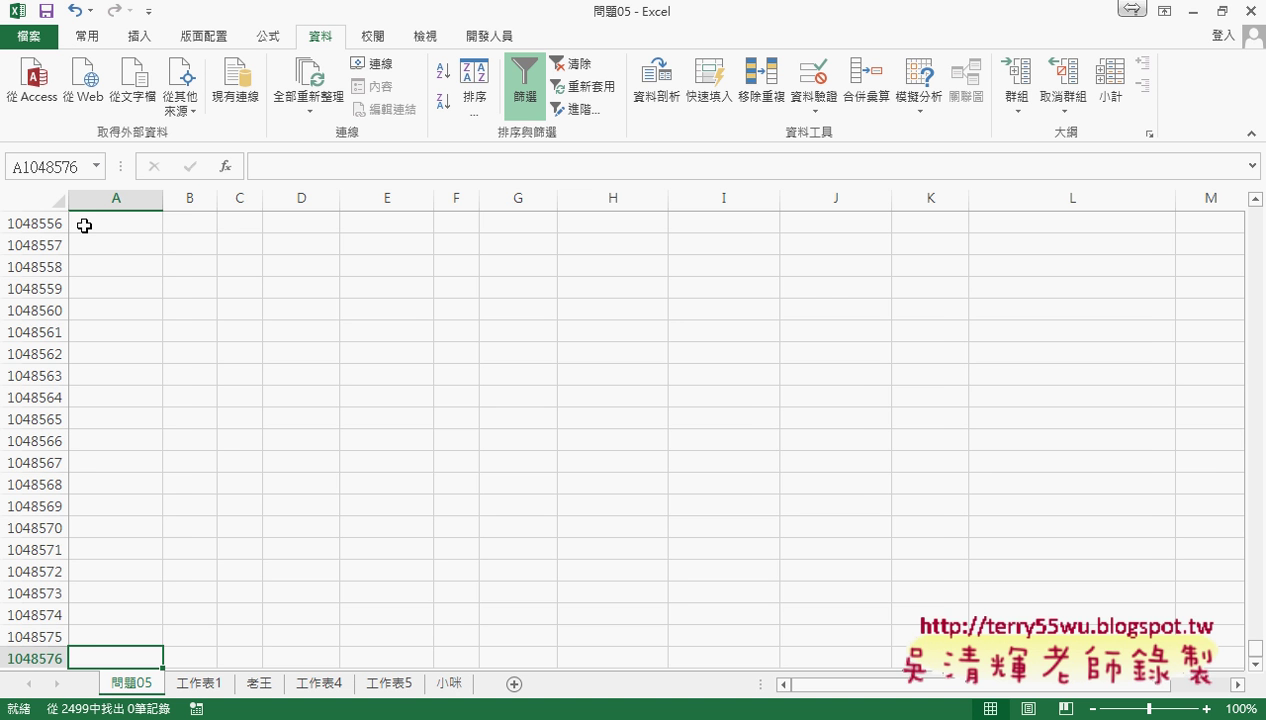
key("ctrl+Up")
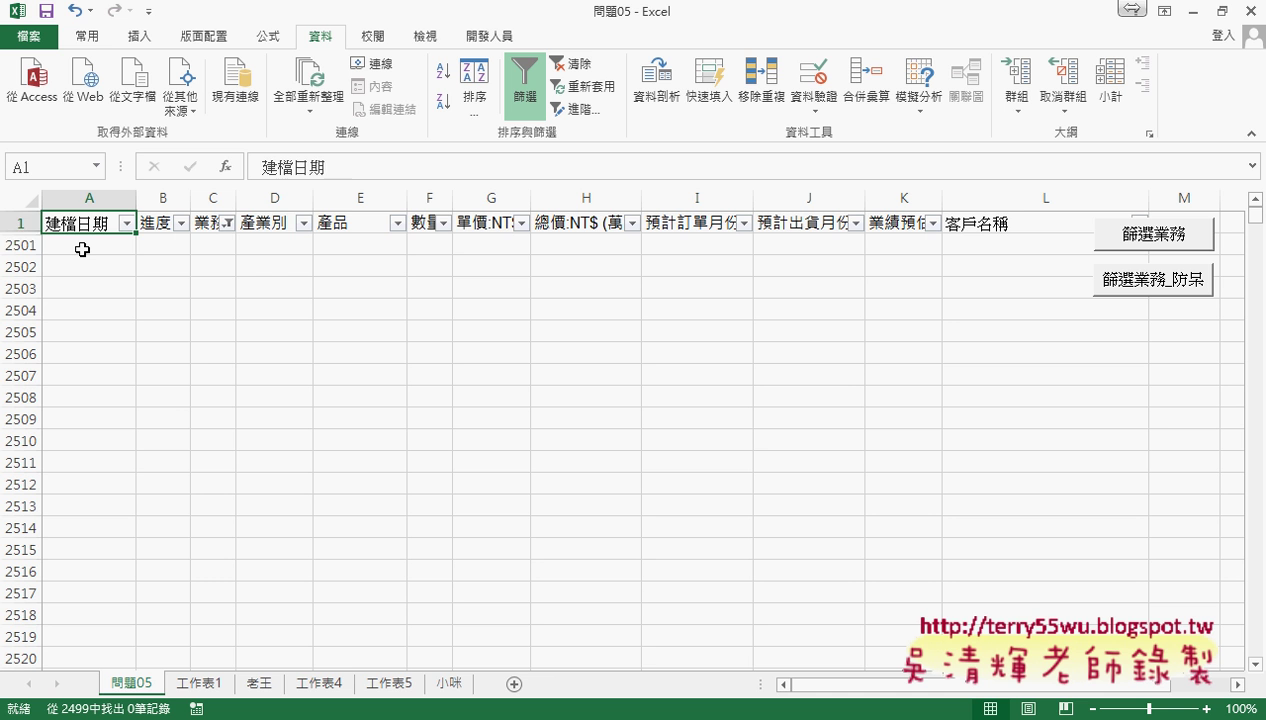
left_click(82, 249)
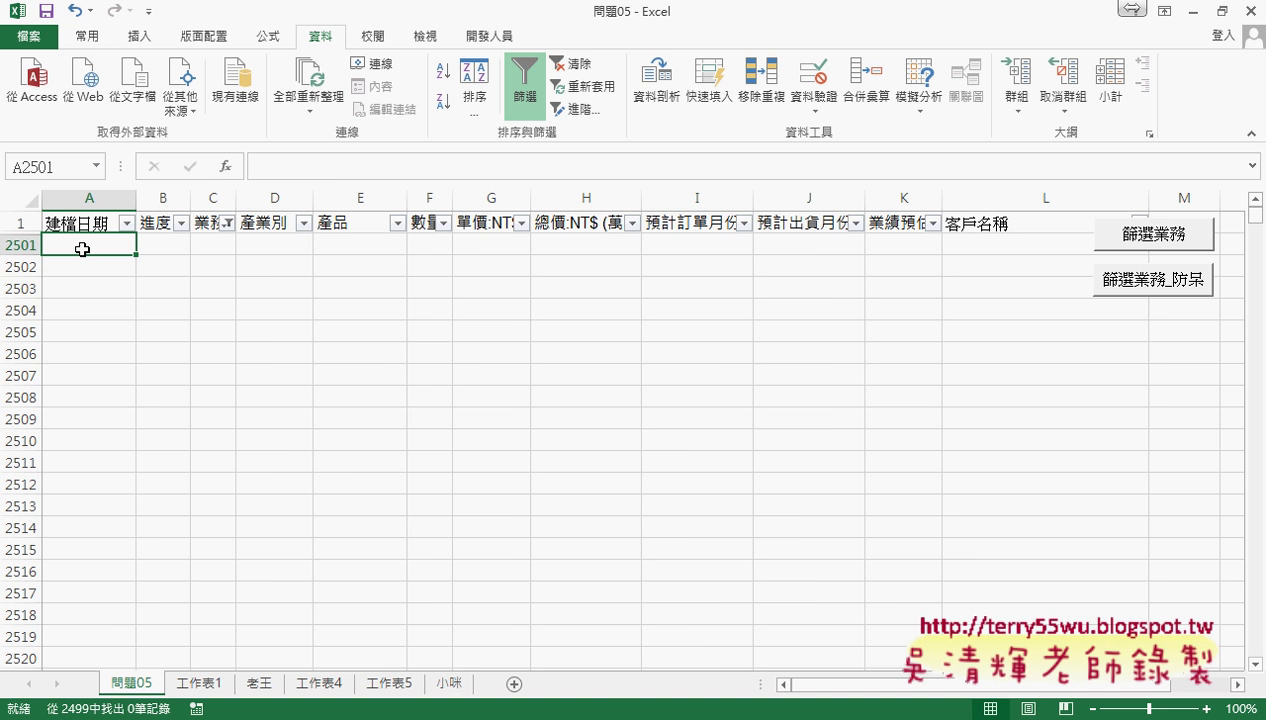
left_click(522, 95)
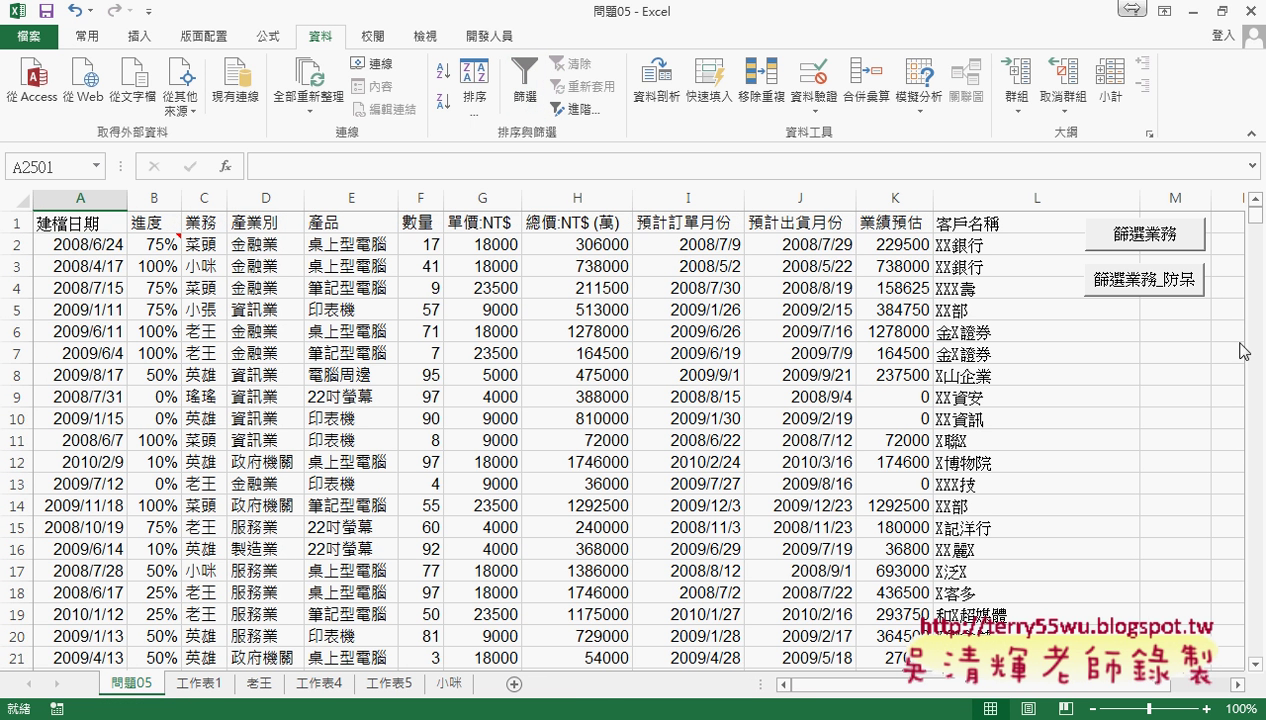
- Highlight the AutoFilter range line, the 防呆3 block and Selection.AutoFilter in the code notes
key("alt+Tab")
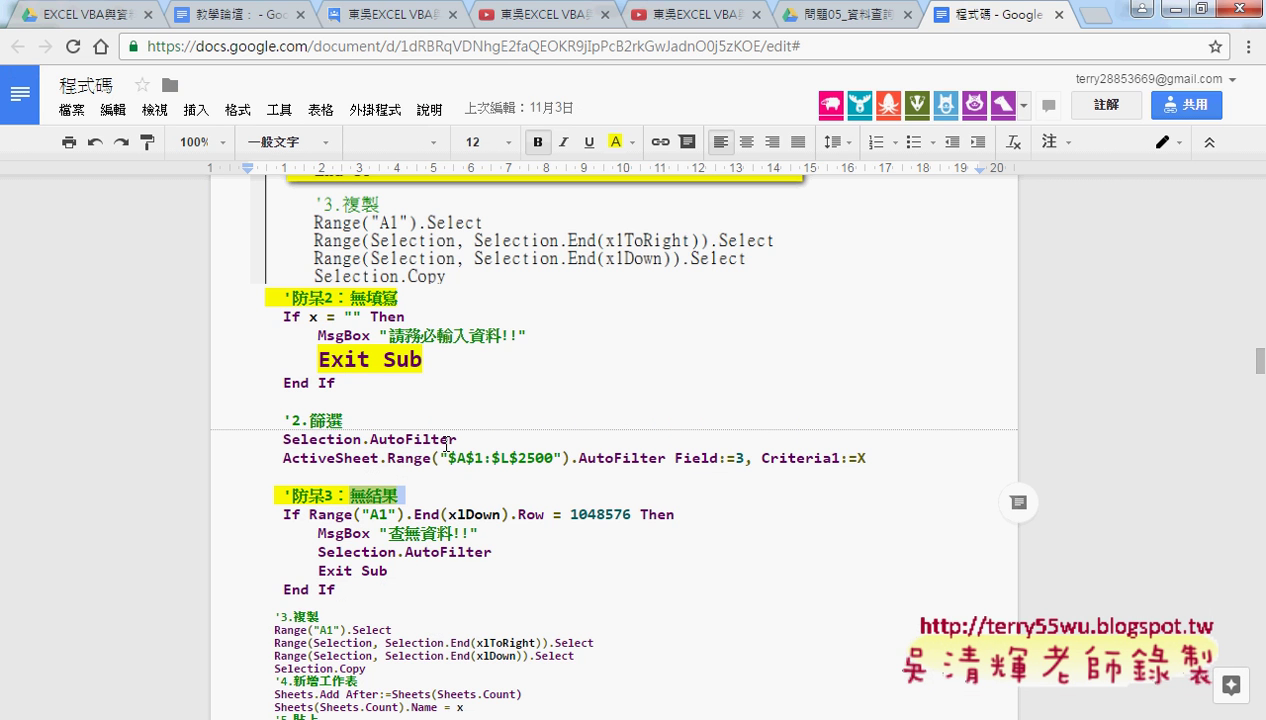
scroll(446, 437, "down", 2)
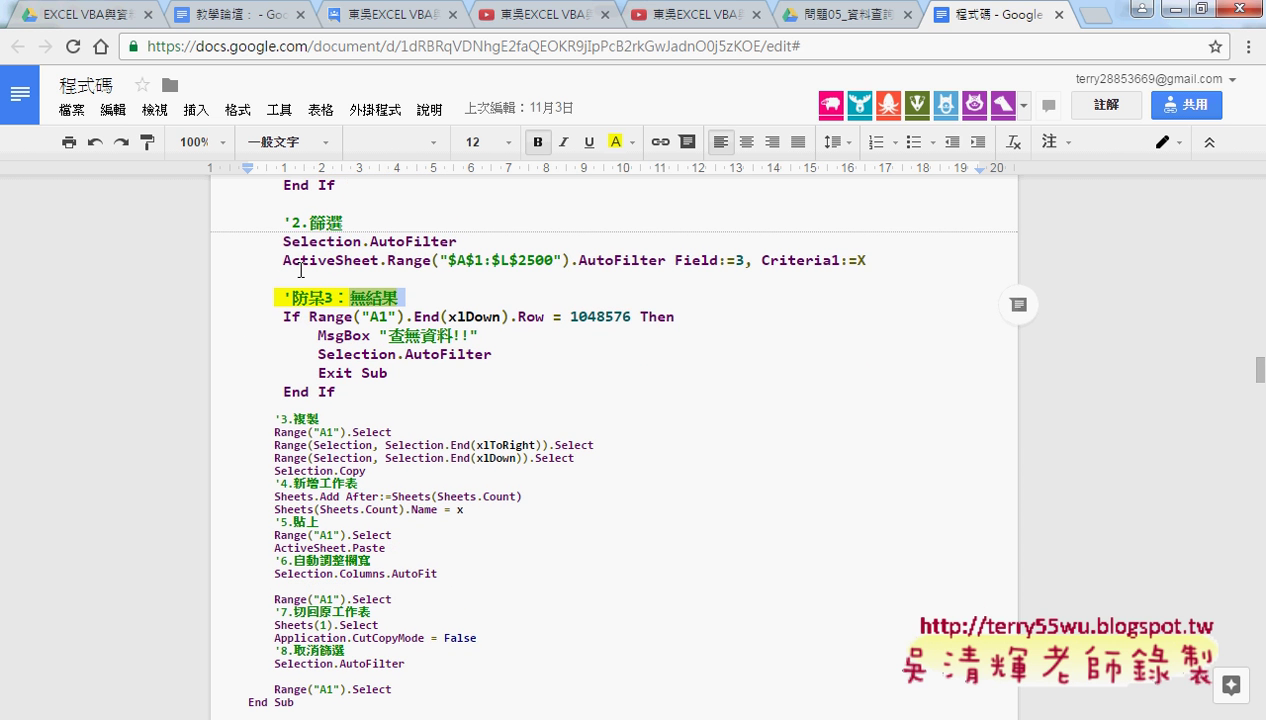
left_click(526, 260)
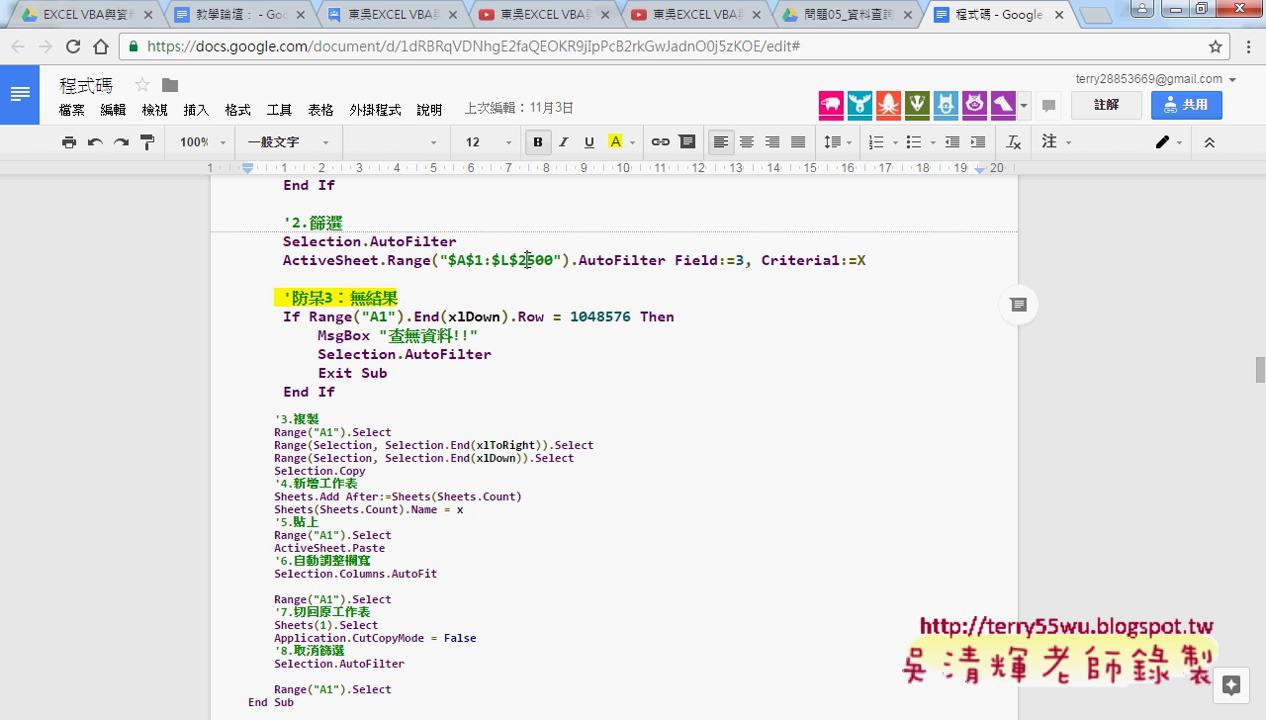
left_click_drag(889, 260, 274, 262)
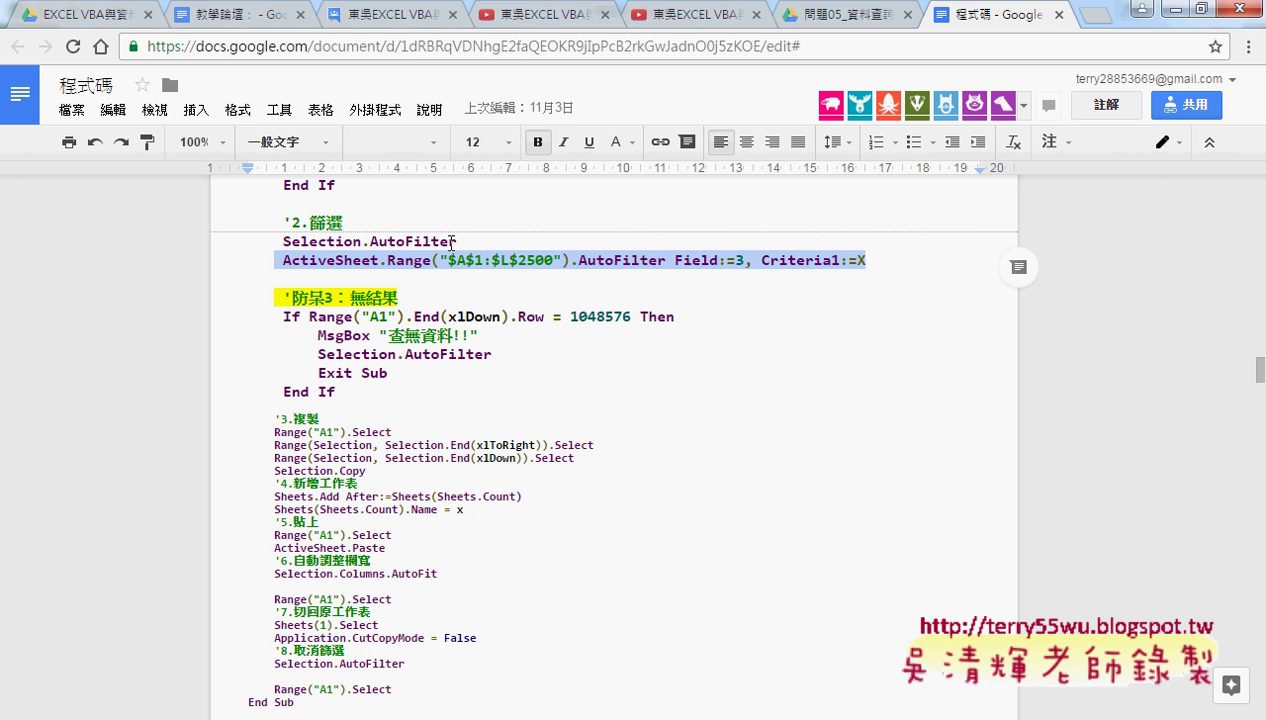
left_click(283, 300)
left_click_drag(283, 300, 370, 392)
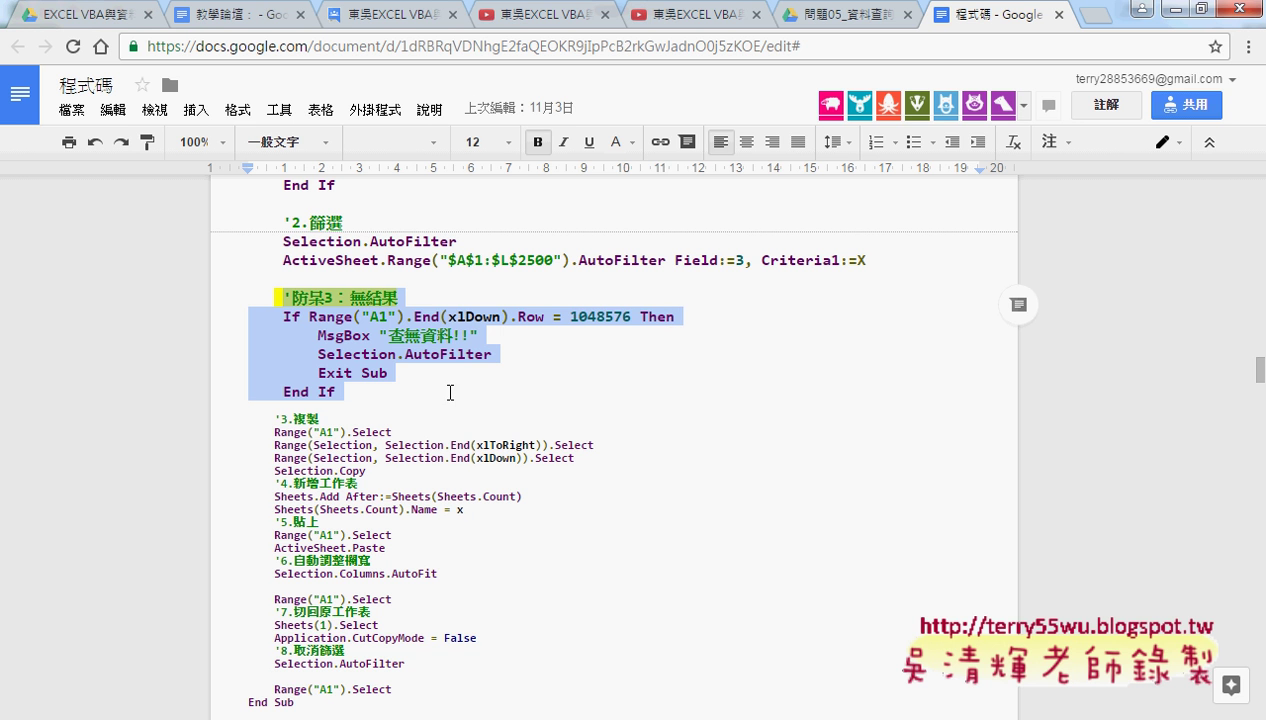
left_click(316, 354)
left_click_drag(317, 354, 499, 354)
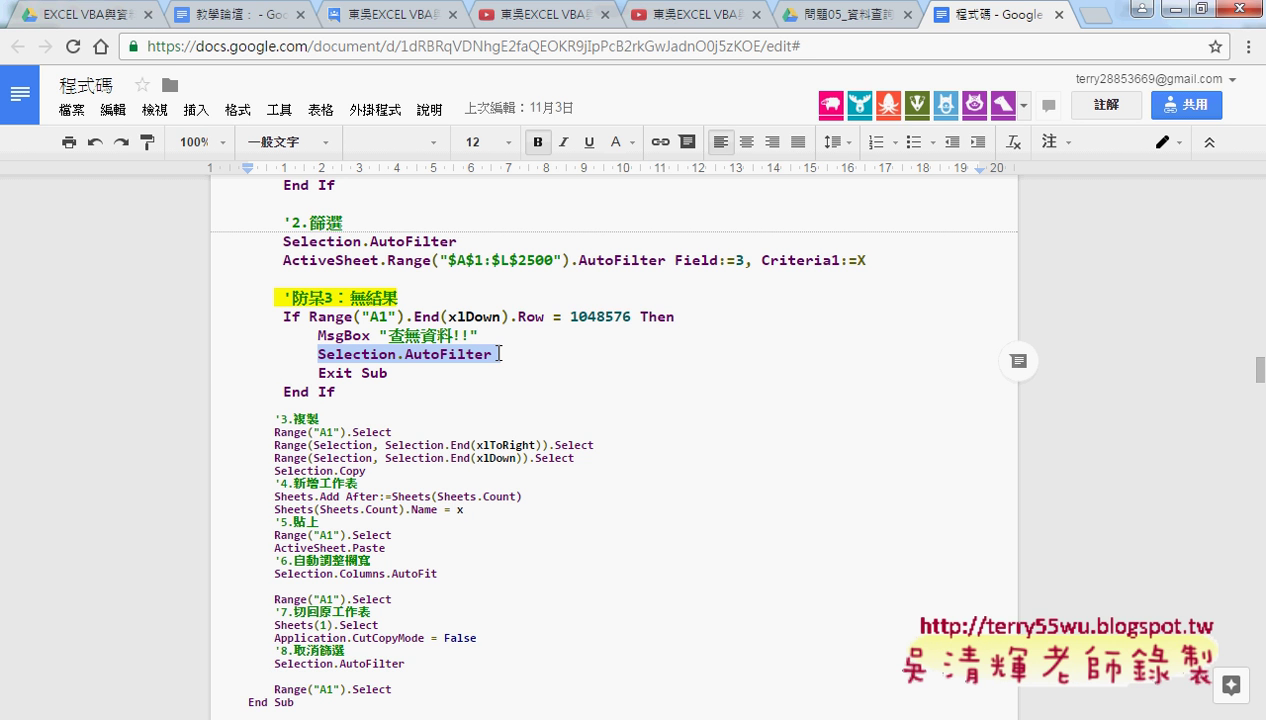
- Switch to the Excel workbook and turn off the data filter
left_click(341, 716)
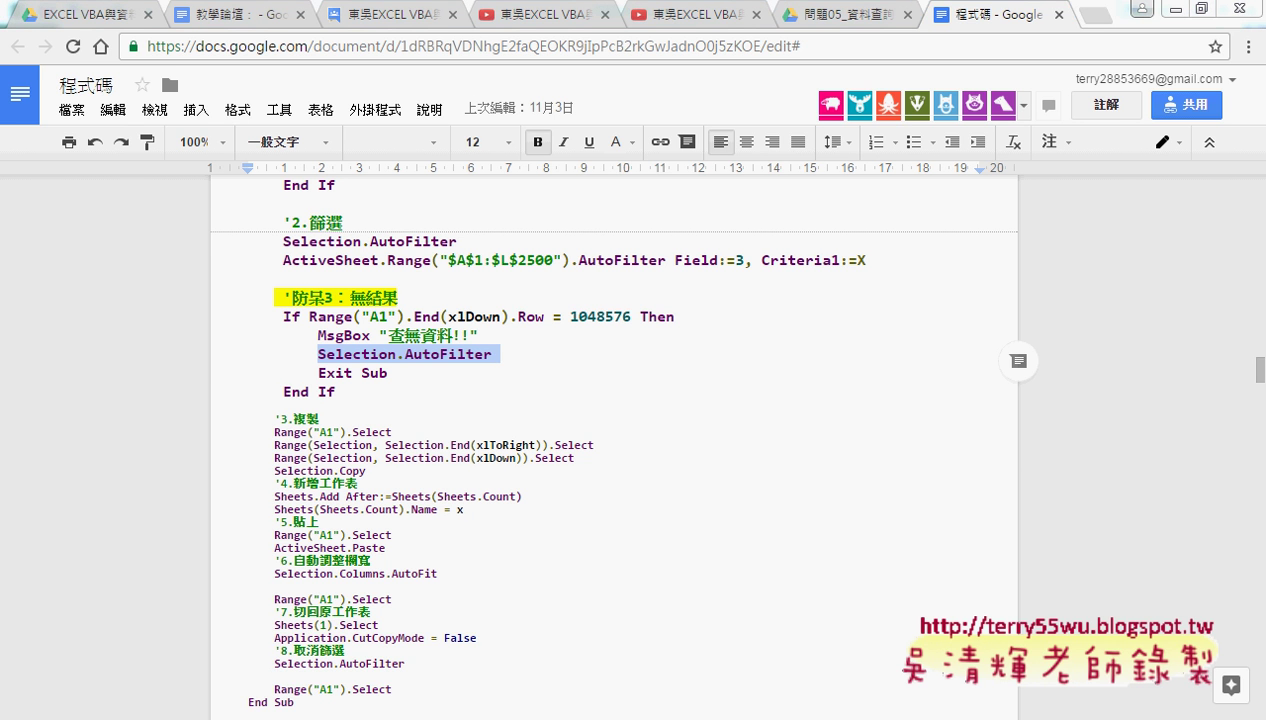
left_click(319, 659)
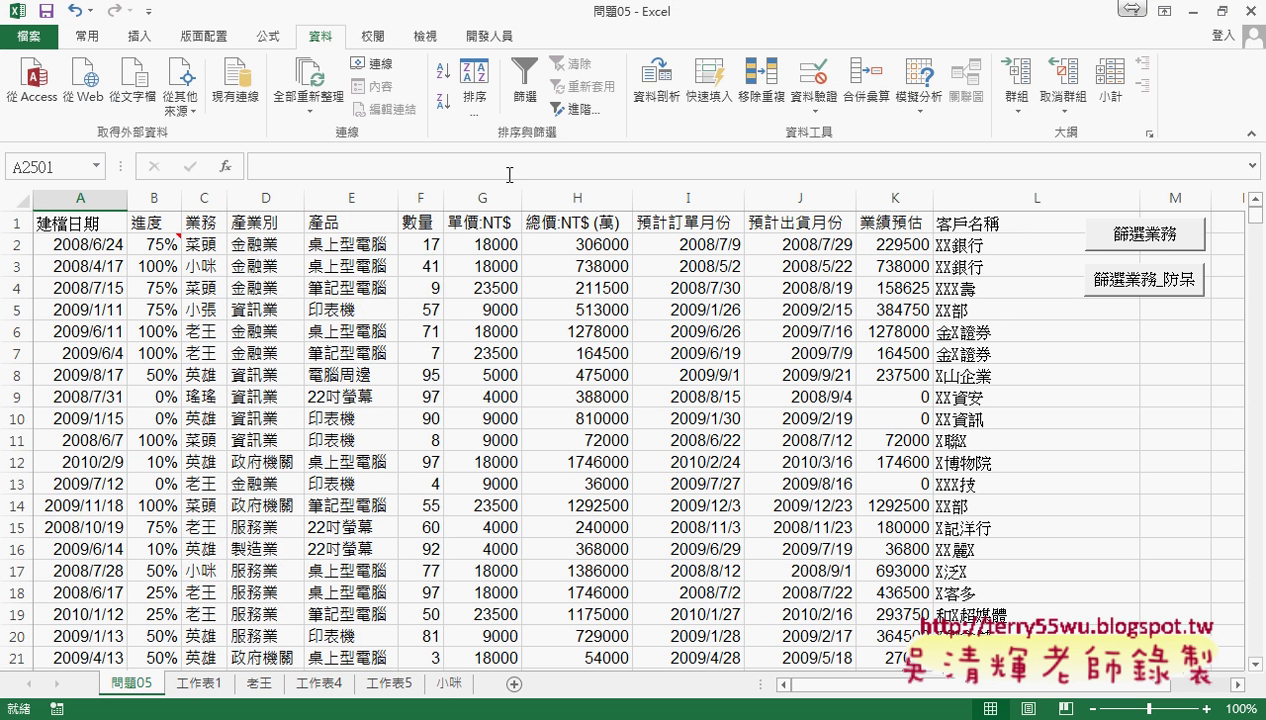
left_click(531, 92)
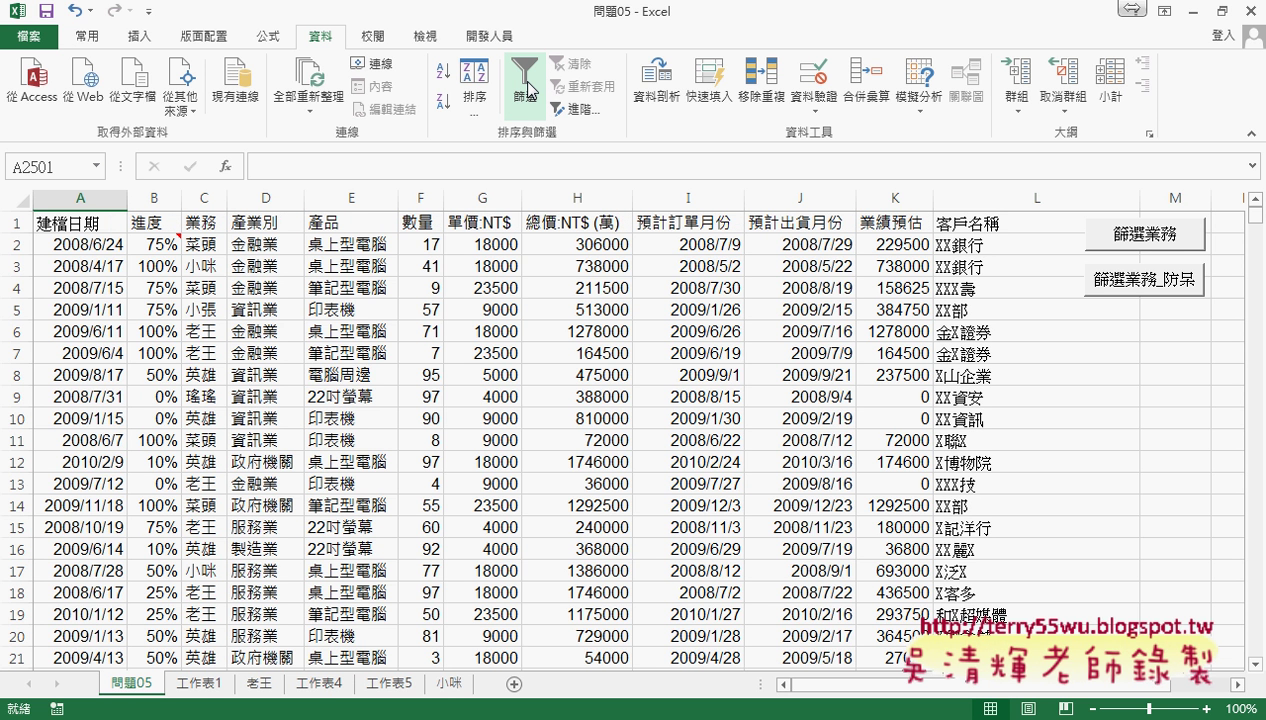
- Copy the 防呆3 block from the code notes and bring up the 篩選業務_防呆 macro code
left_click(1196, 11)
mouse_move(389, 373)
left_mouse_down()
mouse_move(336, 372)
mouse_move(231, 291)
left_mouse_up()
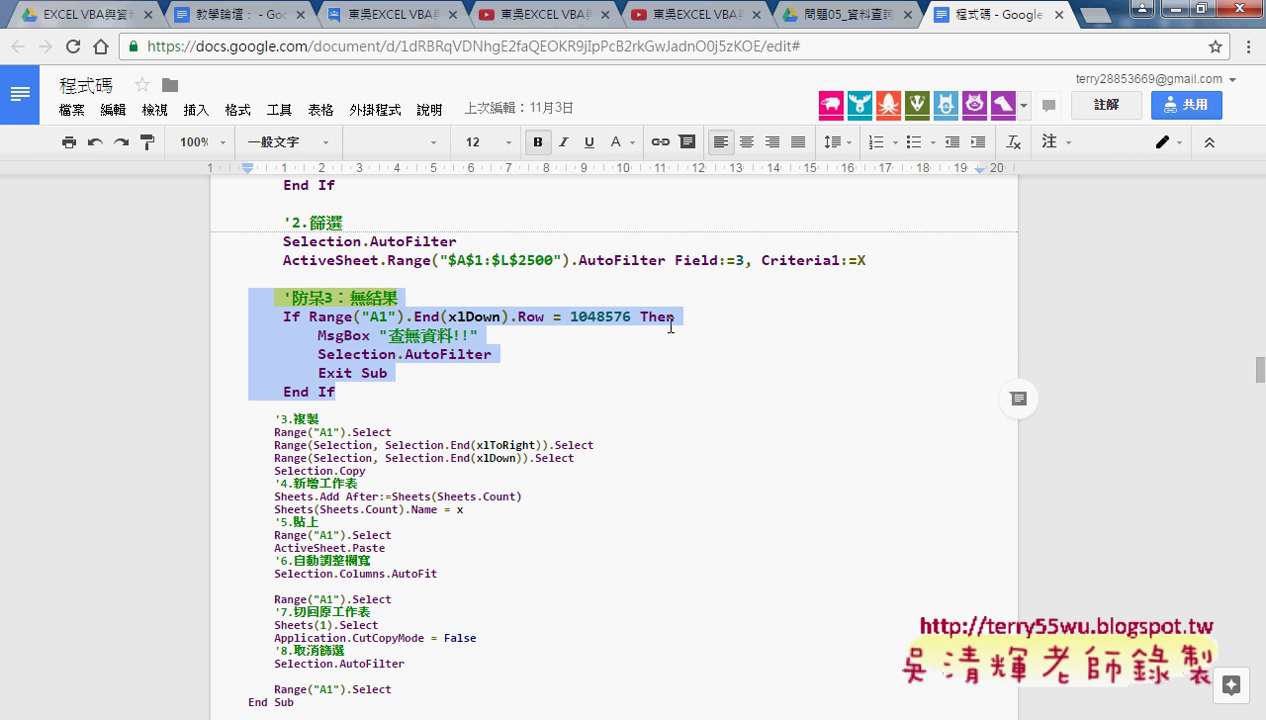
left_click(465, 658)
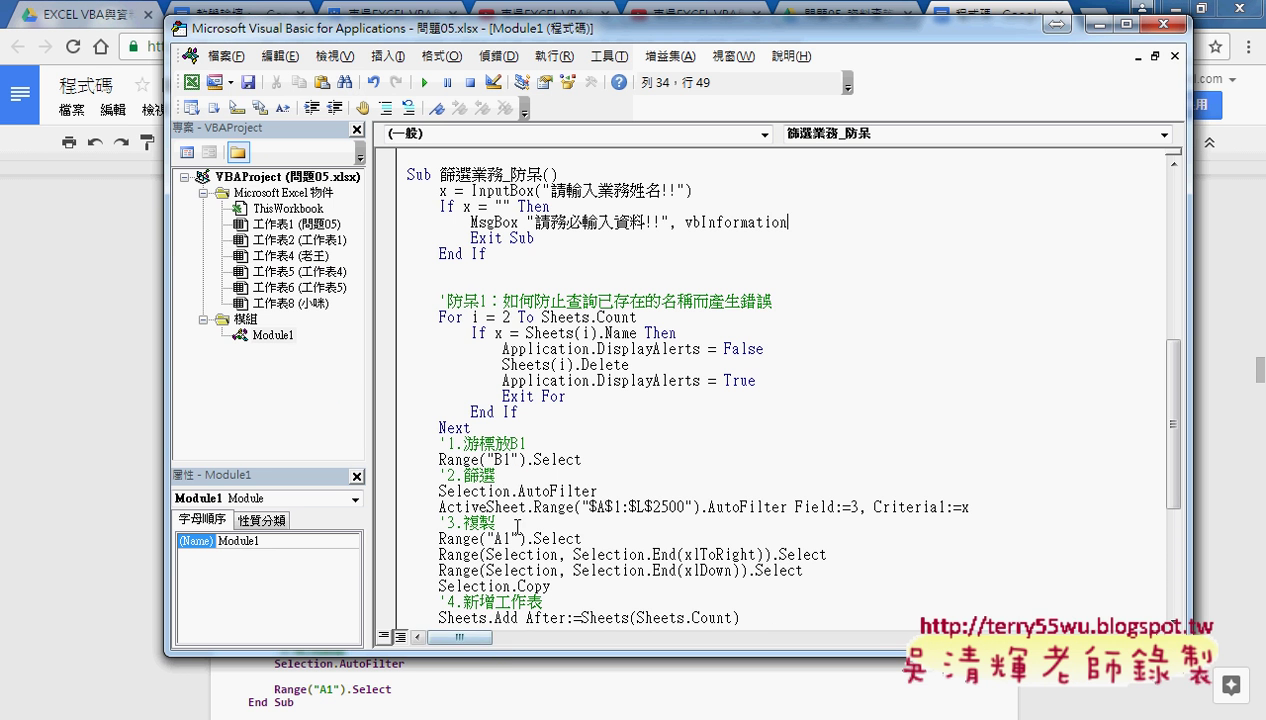
left_click(451, 332)
scroll(576, 383, "down", 2)
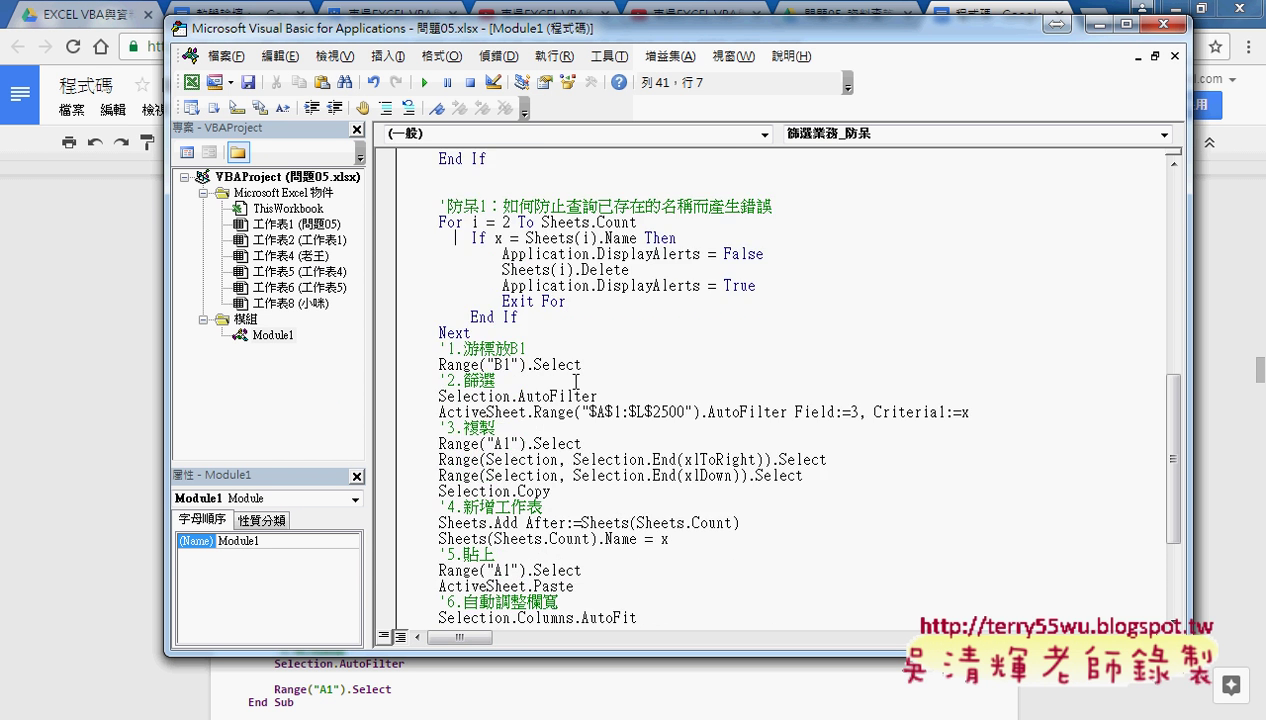
scroll(576, 383, "down", 2)
- Paste the 防呆3 block on a new line after the AutoFilter line and outdent its comment
left_click(475, 317)
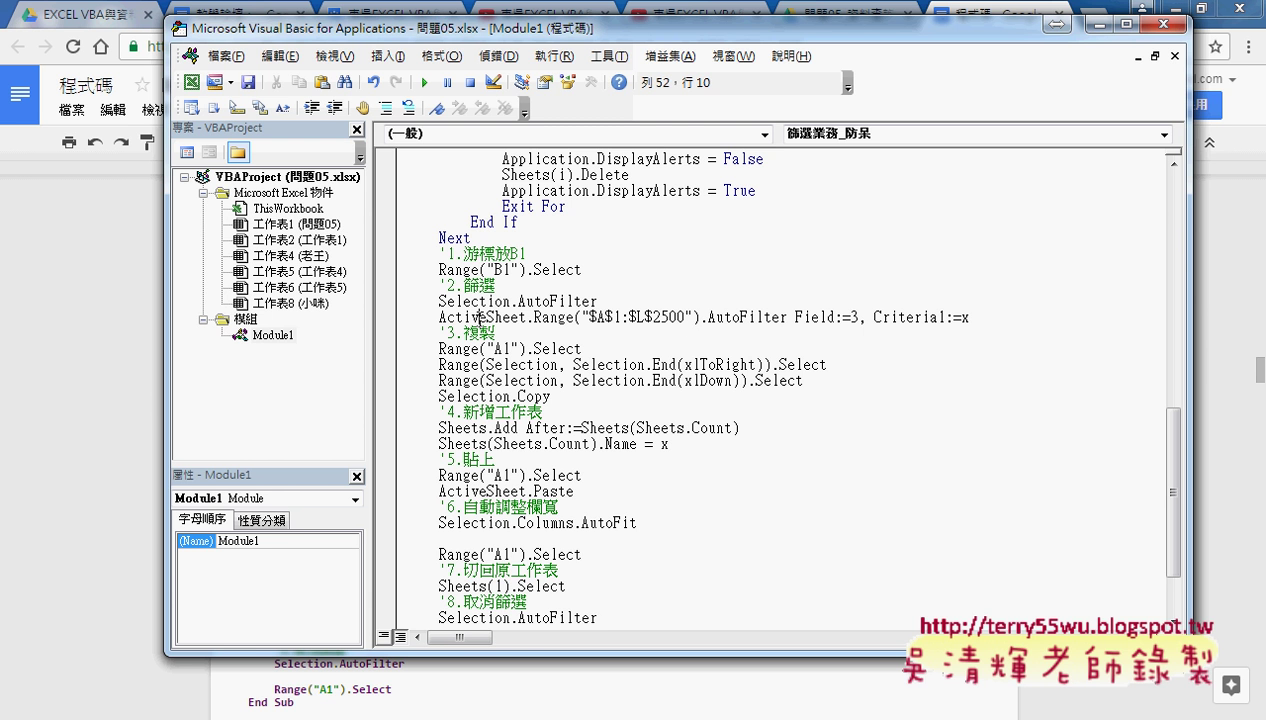
left_click(418, 317)
left_click(995, 317)
key("Return")
key("Return")
type("'防呆3：無結果     If Range(\"A1\").End(xlDown).Row = 1048576 Then         MsgBox \"查無資料!!\"         Selection.AutoFilter         Exit Sub     End If")
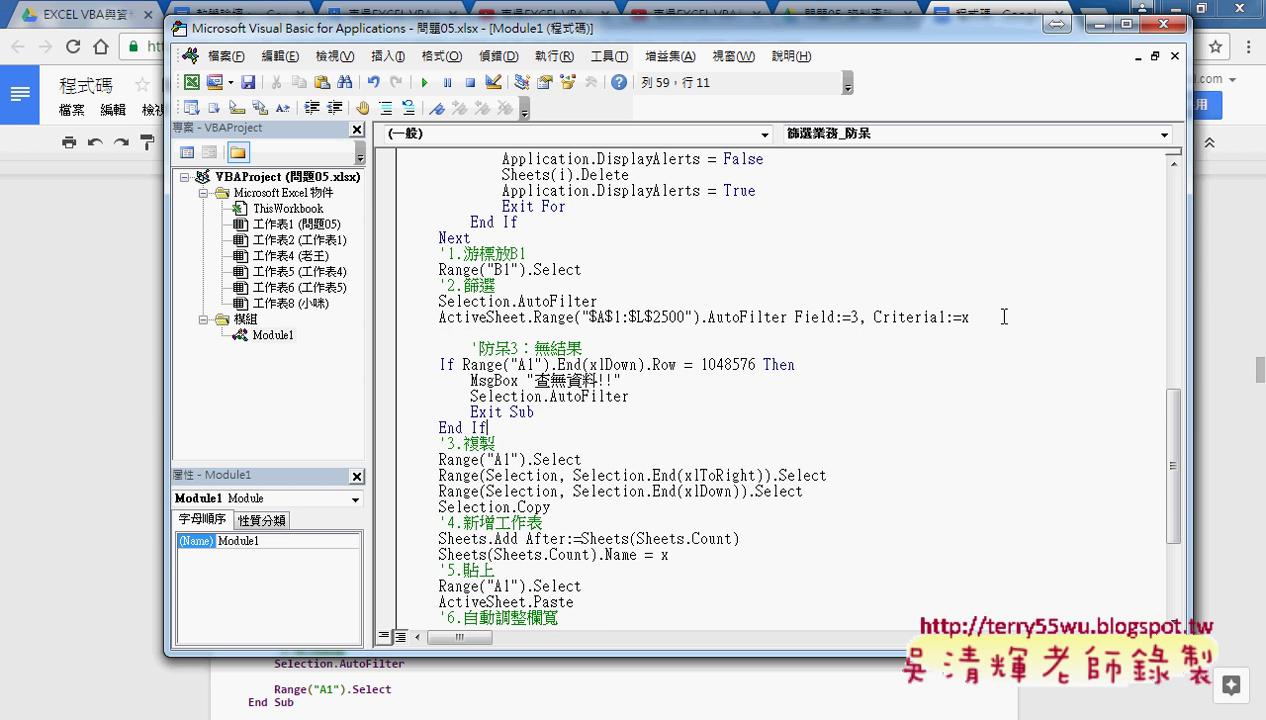
left_click(470, 348)
key("shift+Tab")
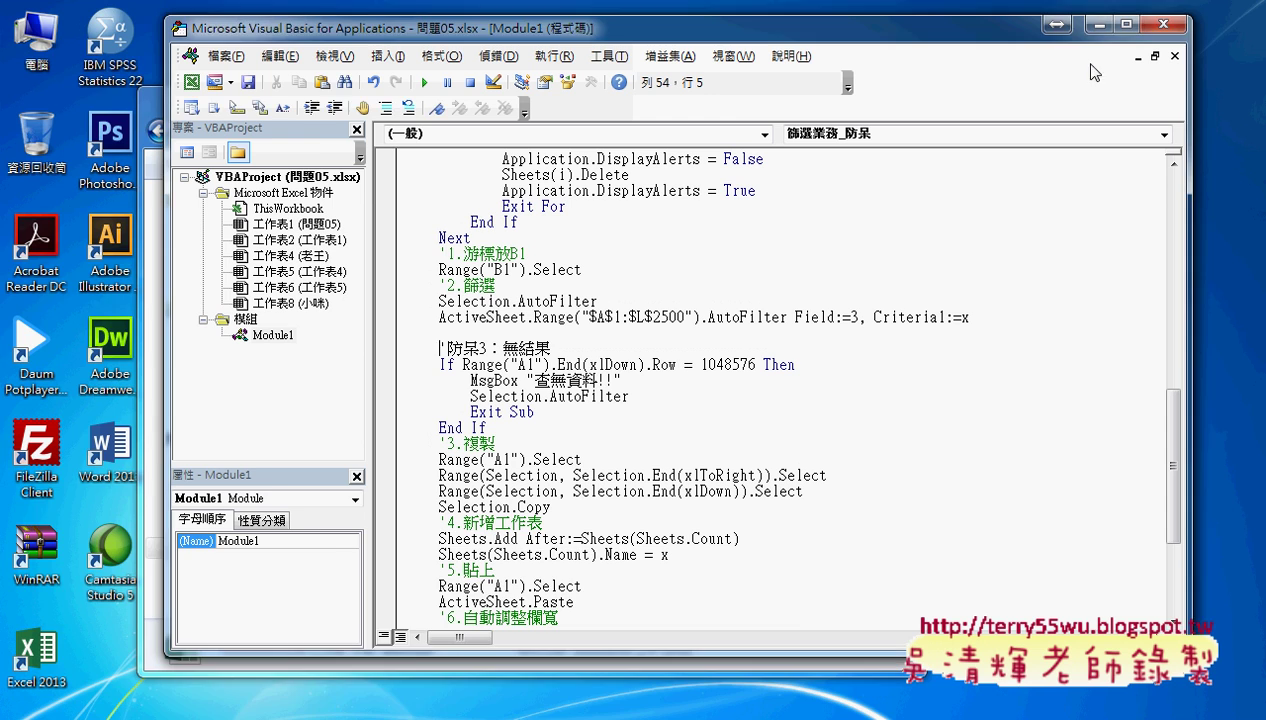
- Run 篩選業務_防呆 with a non-existent salesperson name and dismiss the 查無資料 message
left_click(527, 645)
key("alt+F11")
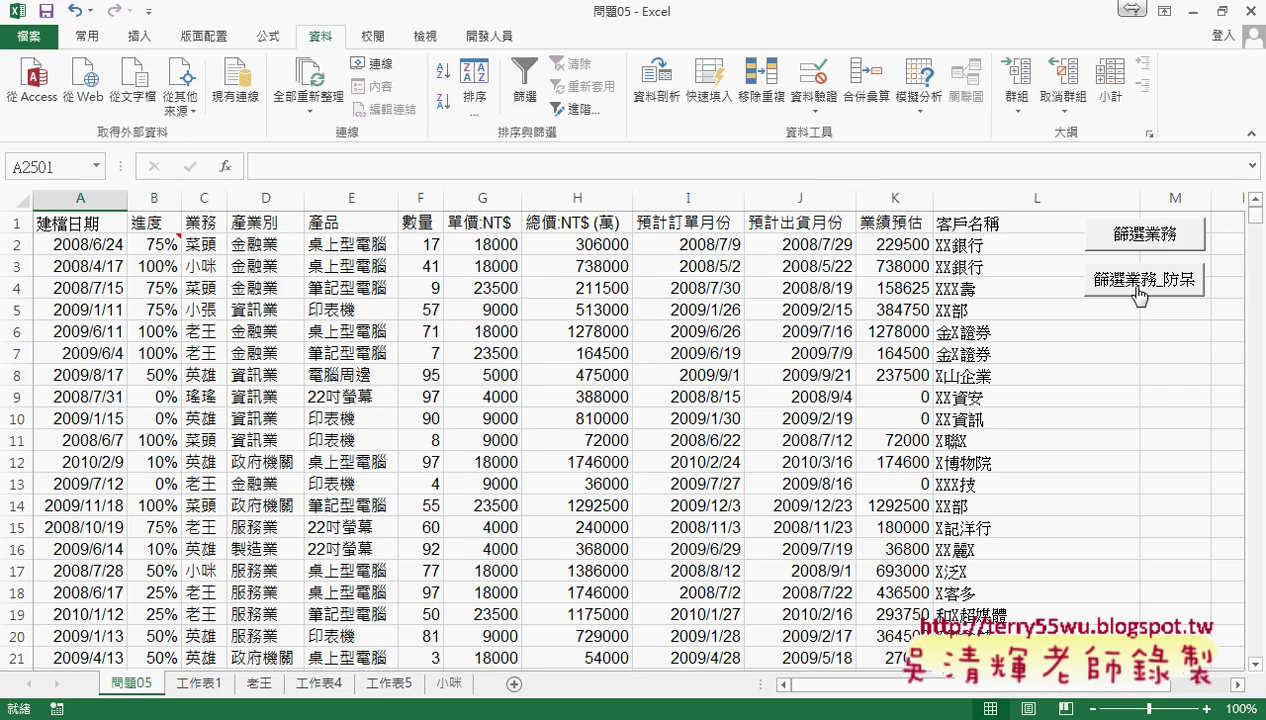
left_click(1140, 281)
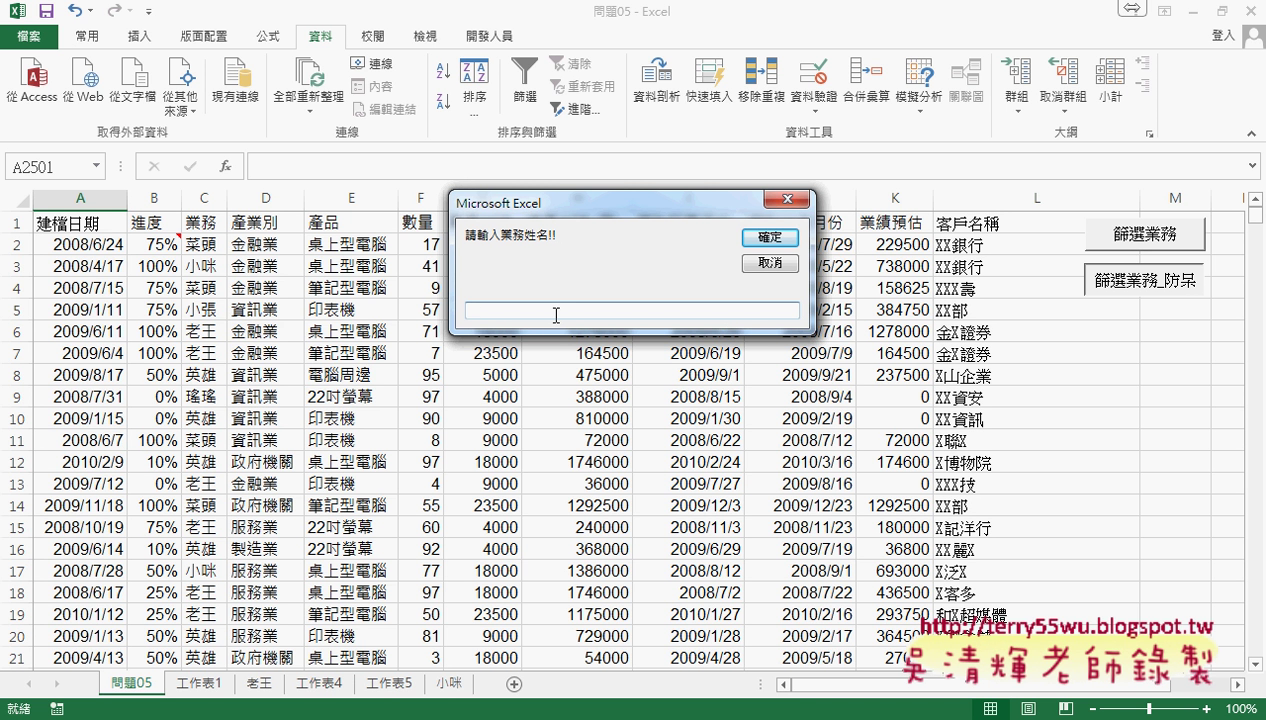
type("老咪")
left_click(748, 242)
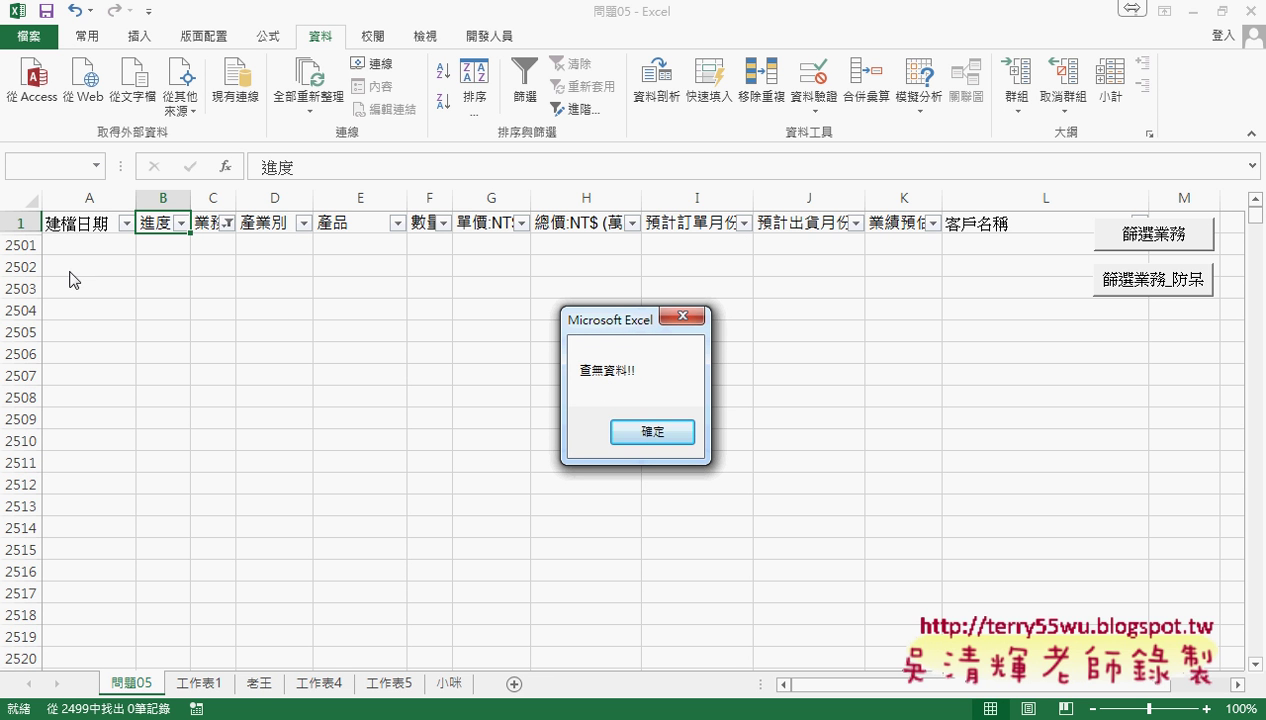
left_click(655, 434)
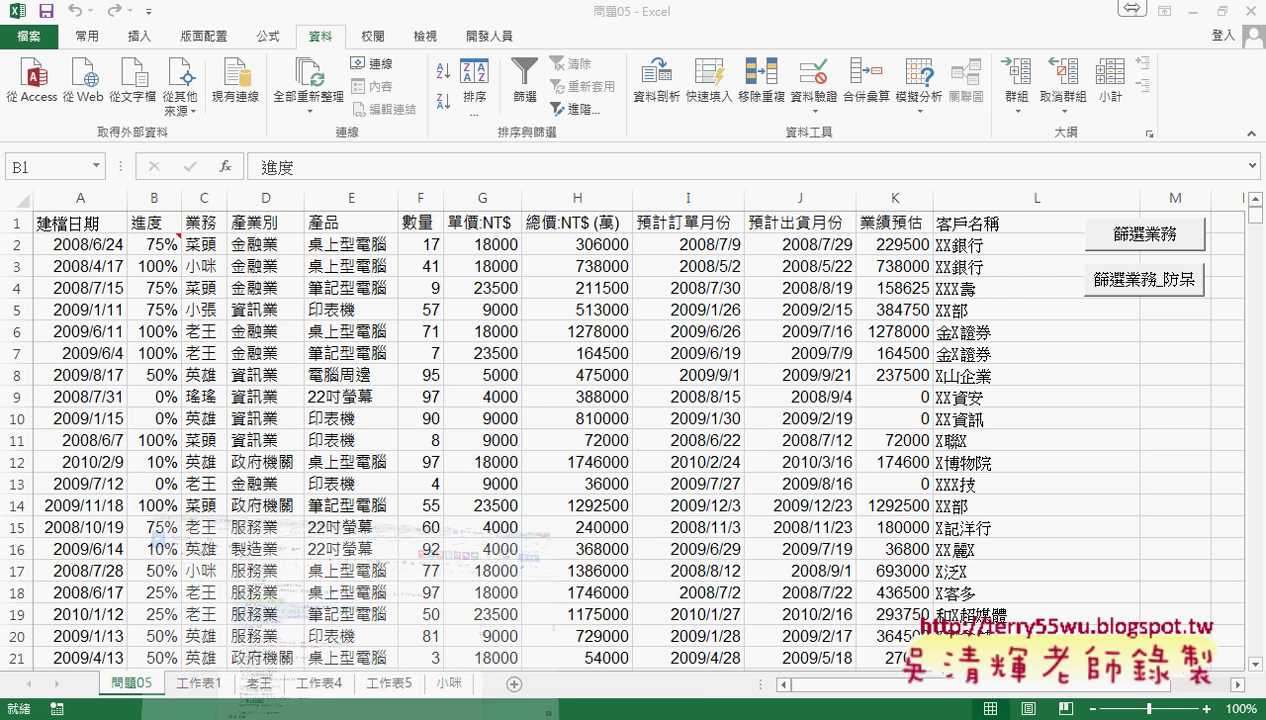
- Scroll the 程式碼 notes down to the 如何批次刪除工作表 and Workbook_Open code sections
key("alt+Tab")
scroll(620, 527, "down", 1)
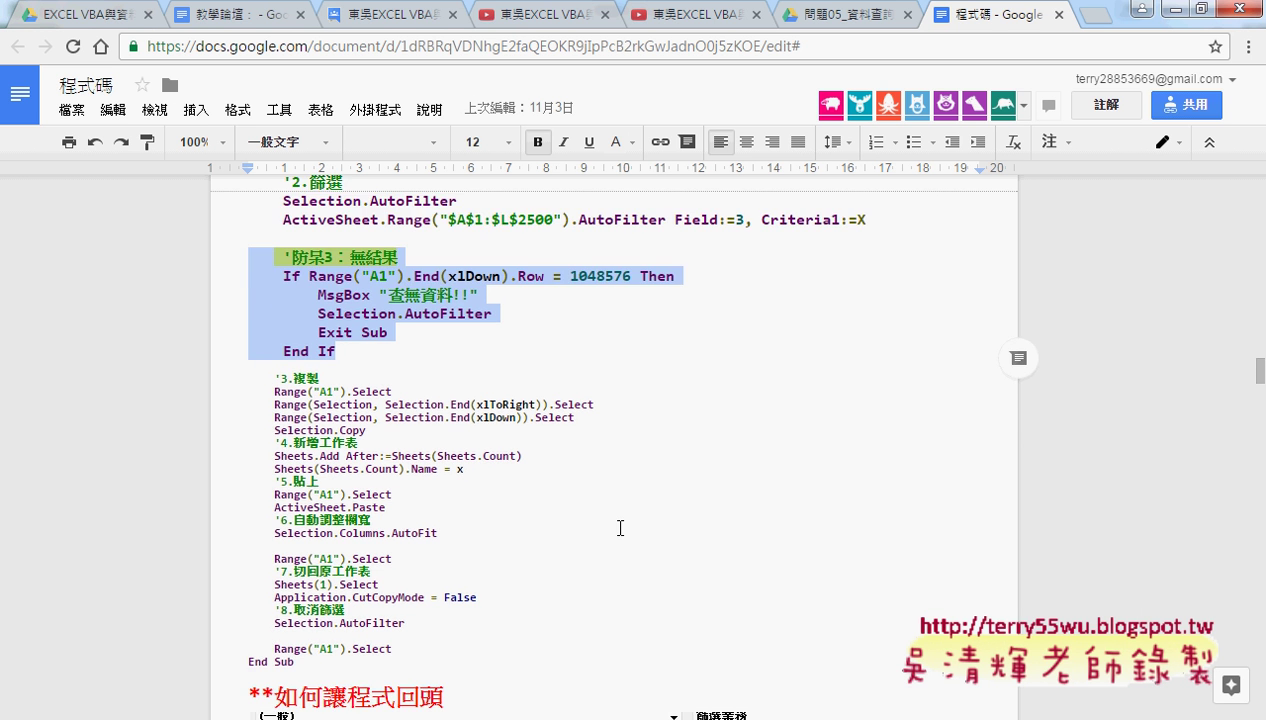
scroll(619, 527, "down", 2)
scroll(619, 527, "down", 2)
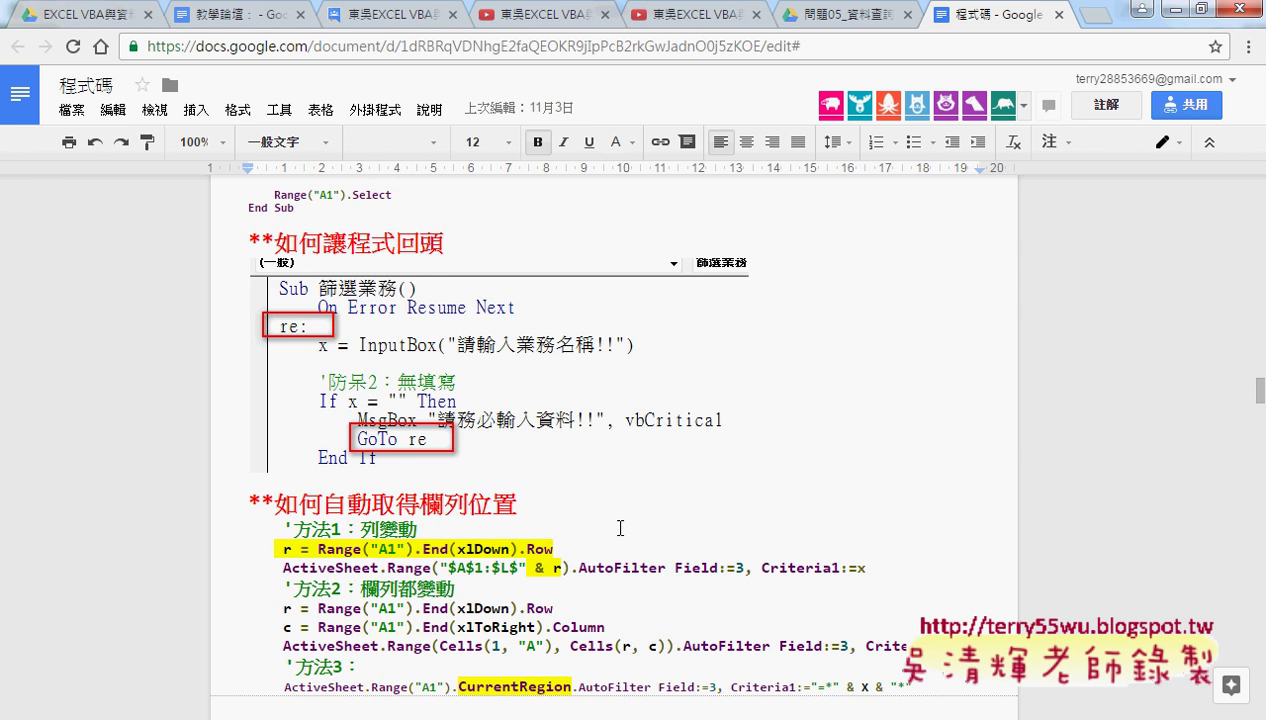
scroll(620, 528, "down", 3)
scroll(620, 528, "down", 3)
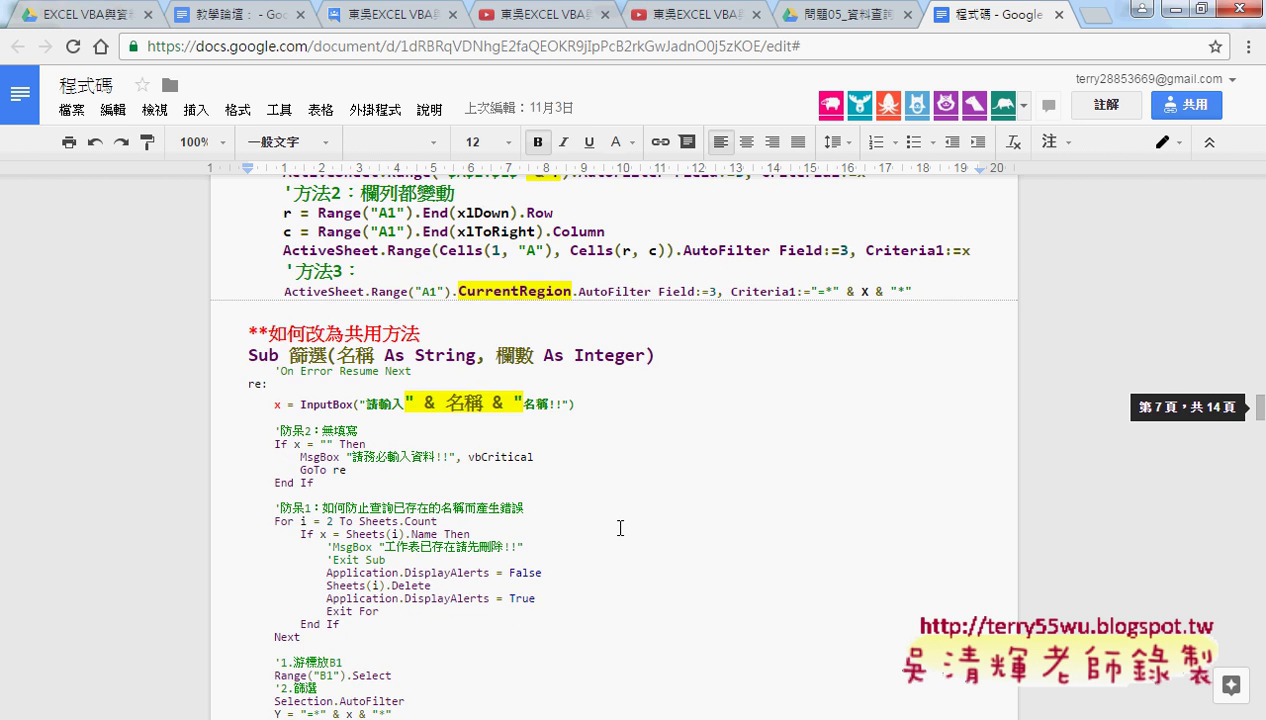
scroll(620, 528, "down", 2)
scroll(620, 528, "down", 4)
scroll(620, 528, "down", 3)
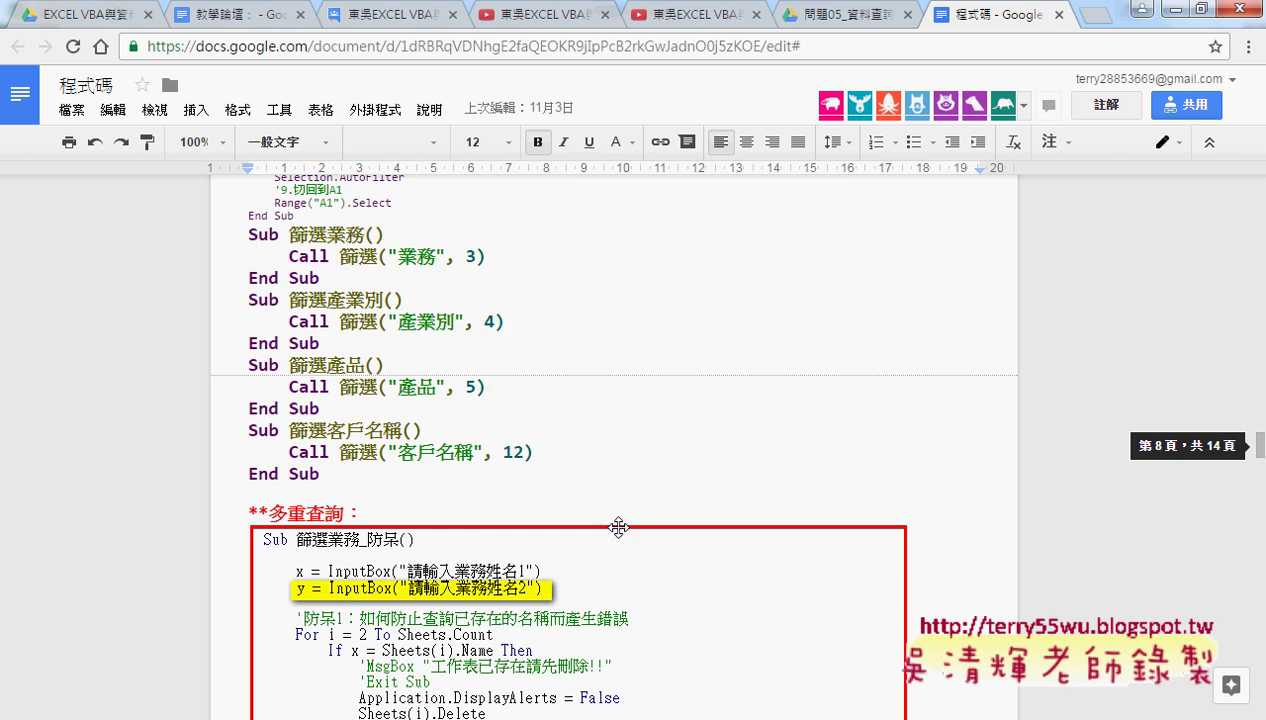
left_click(429, 320)
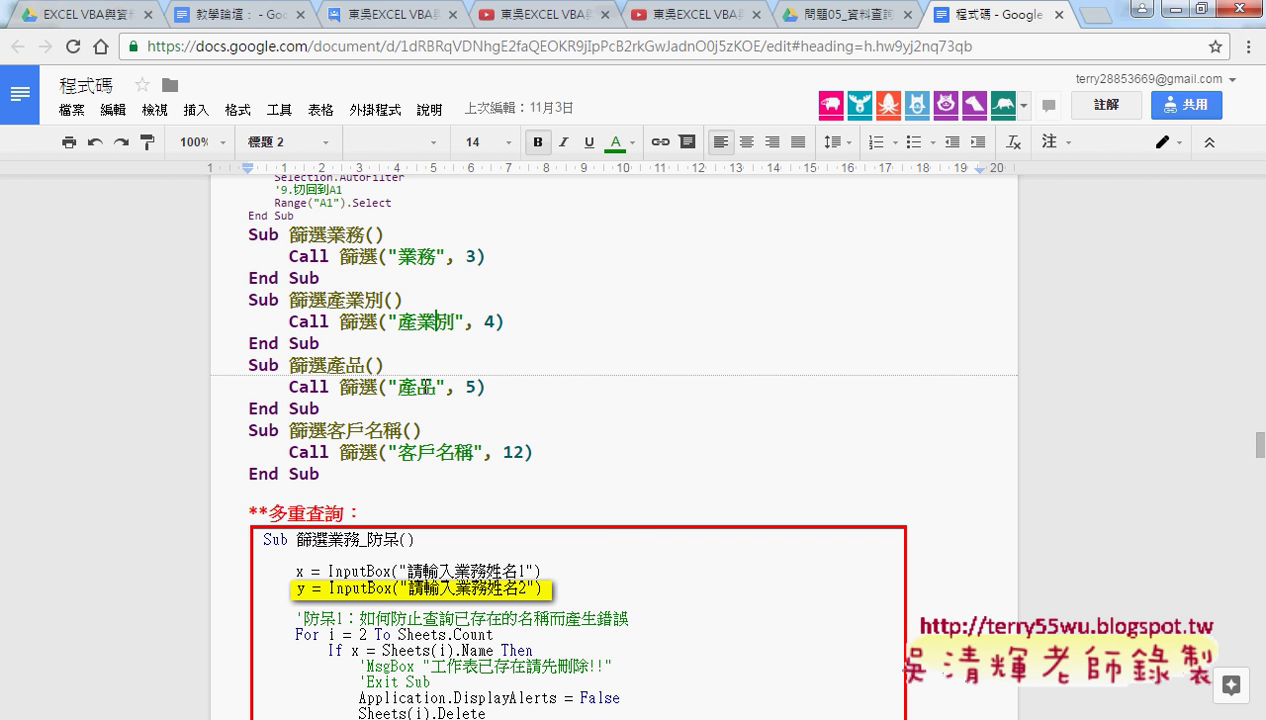
left_click(418, 452)
scroll(767, 500, "down", 4)
scroll(800, 510, "down", 4)
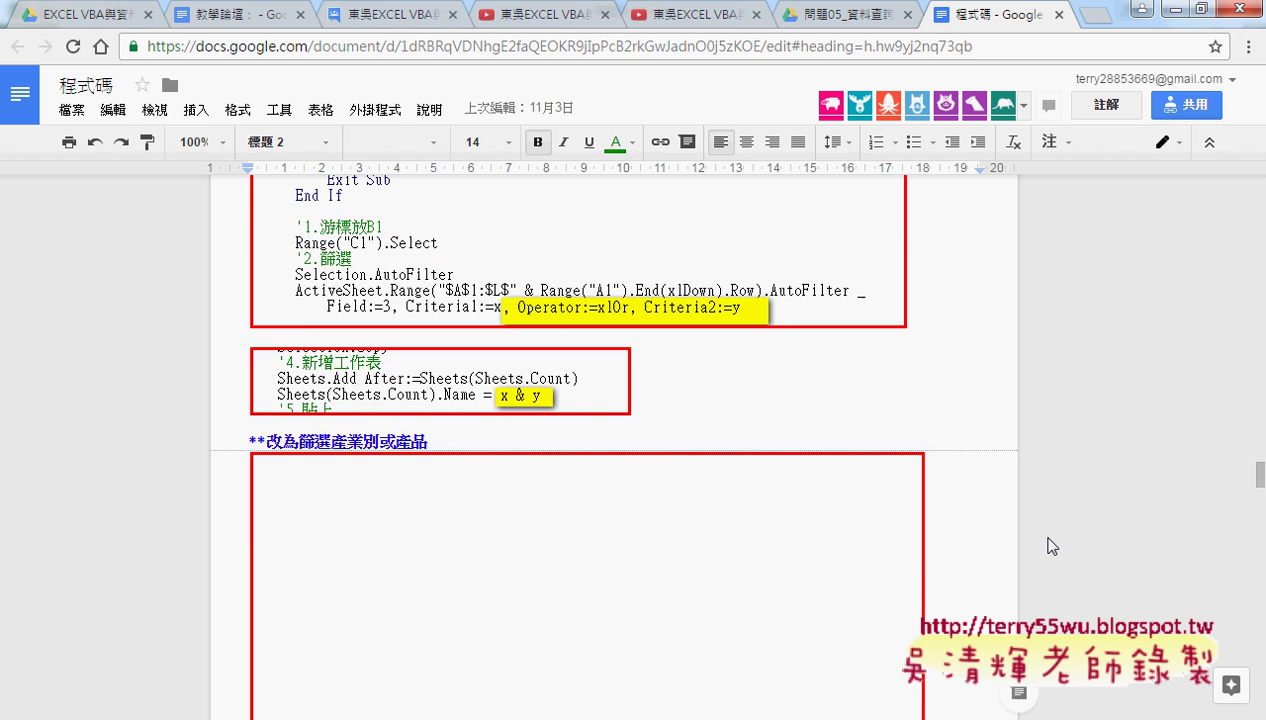
scroll(950, 530, "down", 2)
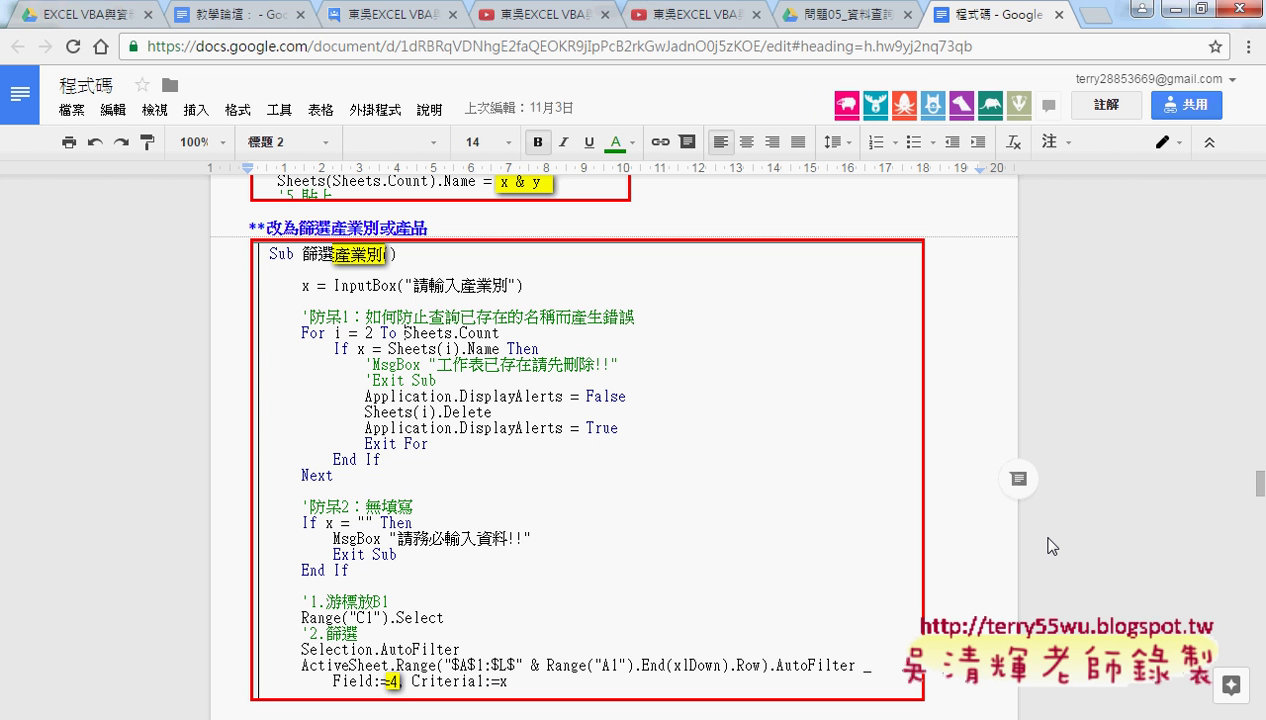
scroll(1048, 545, "down", 1)
scroll(1048, 545, "down", 4)
scroll(1048, 545, "down", 2)
scroll(1048, 545, "down", 3)
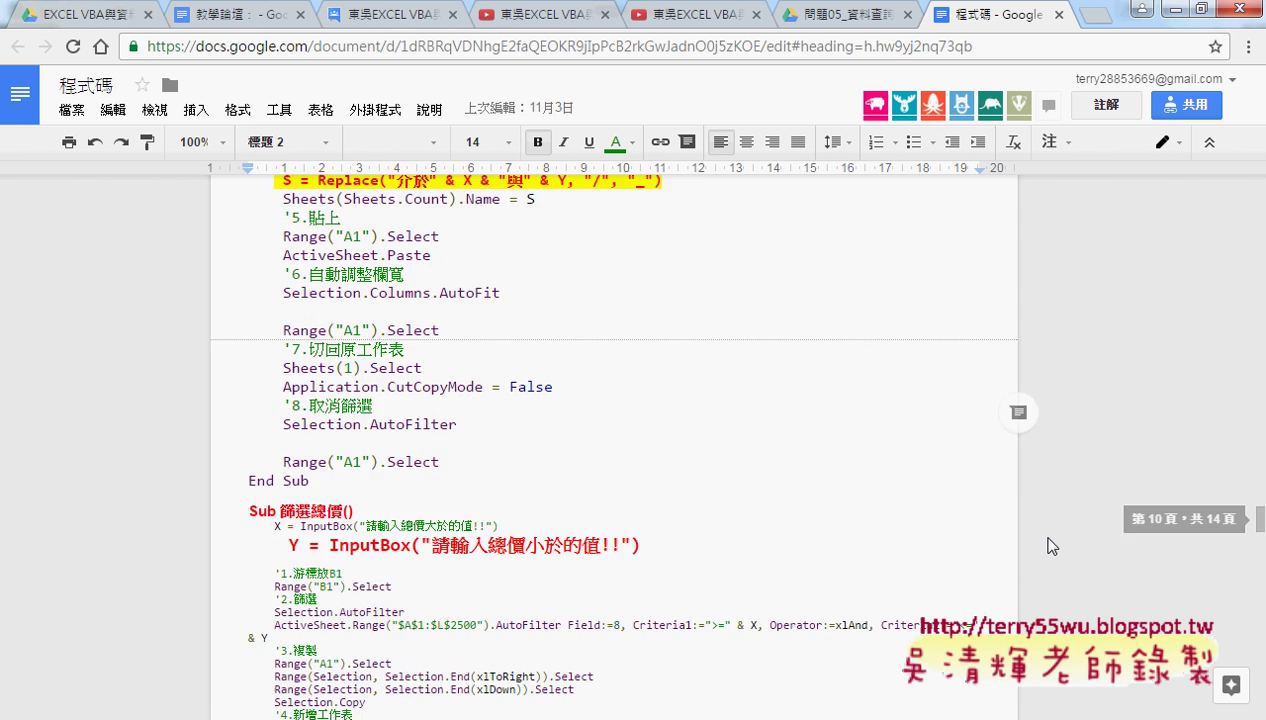
scroll(1048, 545, "down", 1)
scroll(1048, 545, "down", 2)
scroll(1048, 545, "down", 4)
scroll(1048, 545, "down", 3)
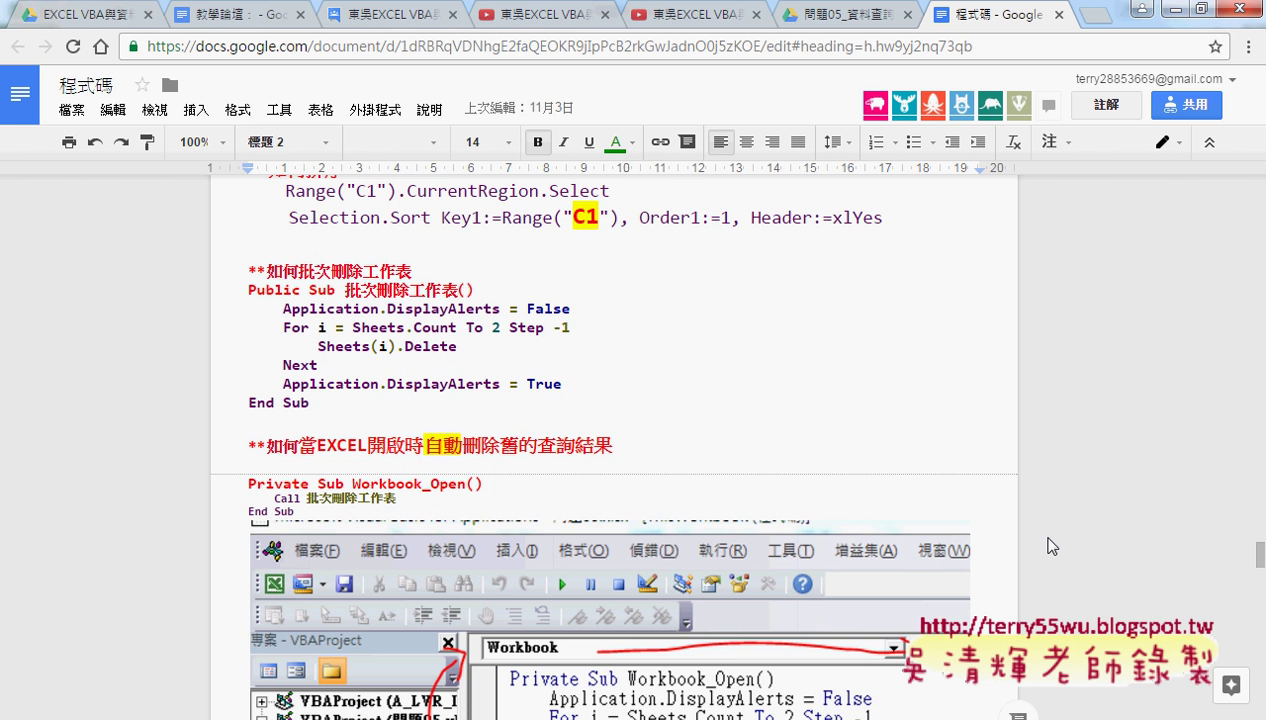